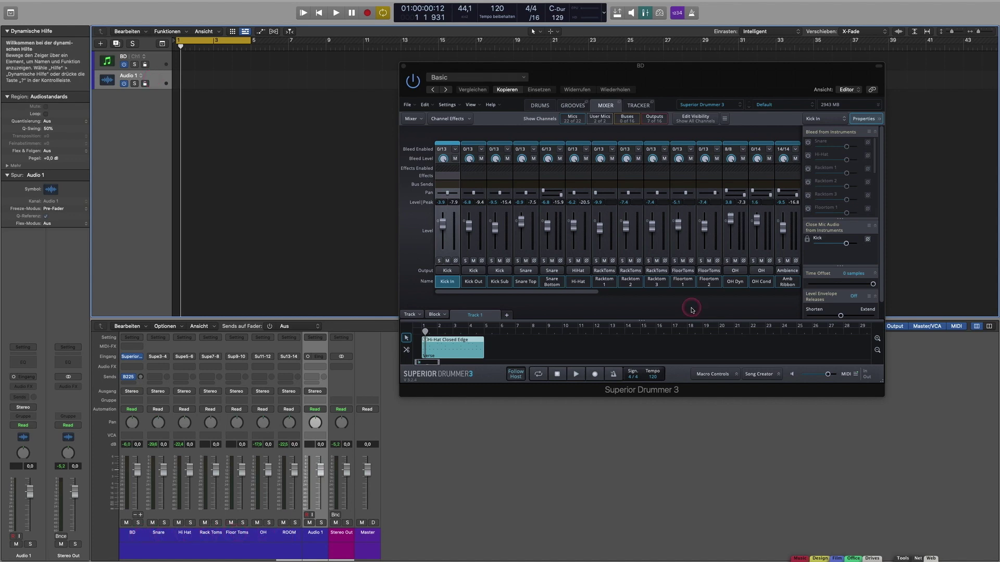
Step: Duplicate the Audio 1 track six times to get seven audio tracks
{"action": "key", "text": "super+d"}
{"action": "key", "text": "super+d"}
{"action": "key", "text": "super+d"}
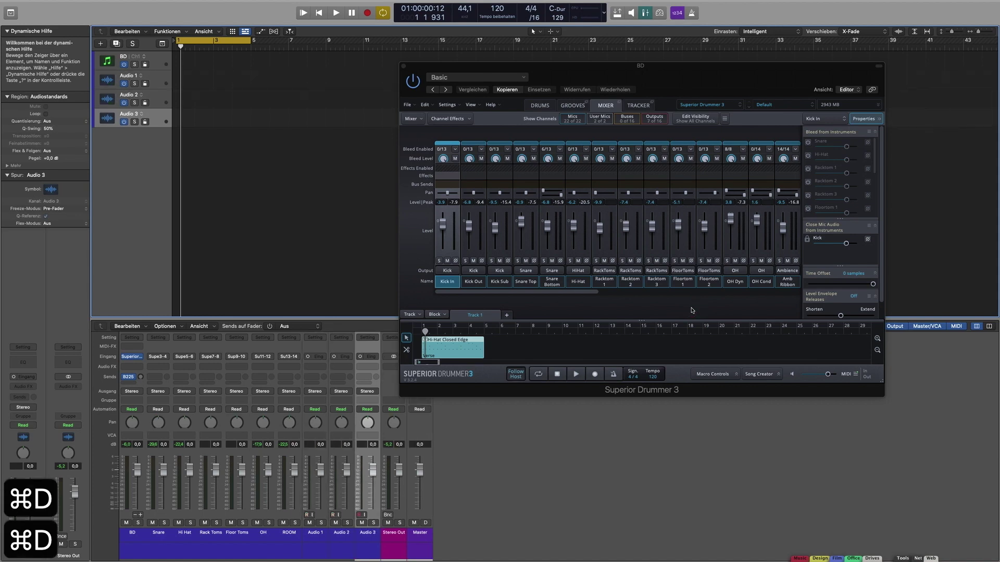
{"action": "key", "text": "super+d"}
{"action": "key", "text": "super+d"}
{"action": "key", "text": "super+d"}
Step: Rename the first four audio channels BD, Snare, Hi Hat and Rack Toms
{"action": "double_click", "coordinate": [315, 533]}
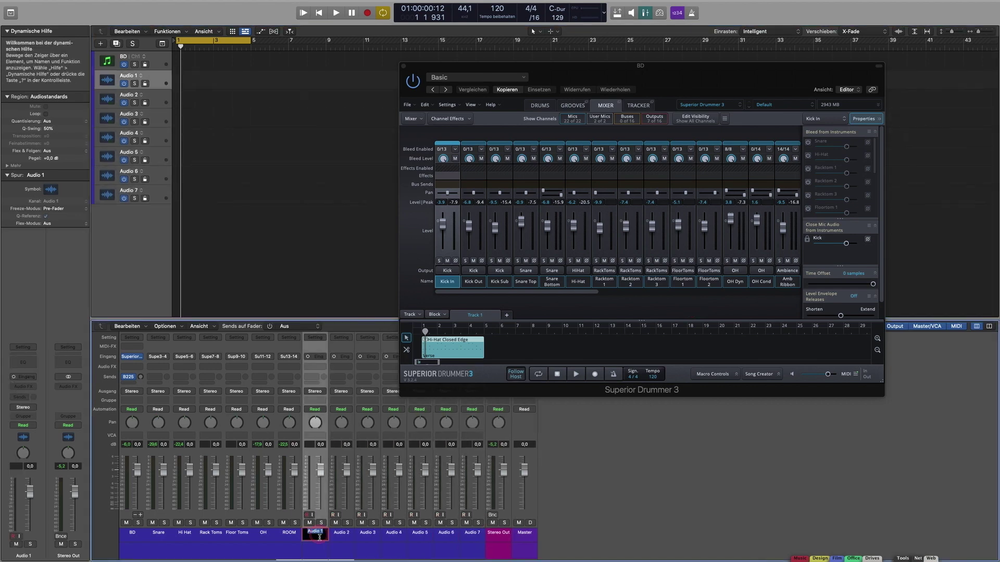
{"action": "type", "text": "BD"}
{"action": "key", "text": "Tab"}
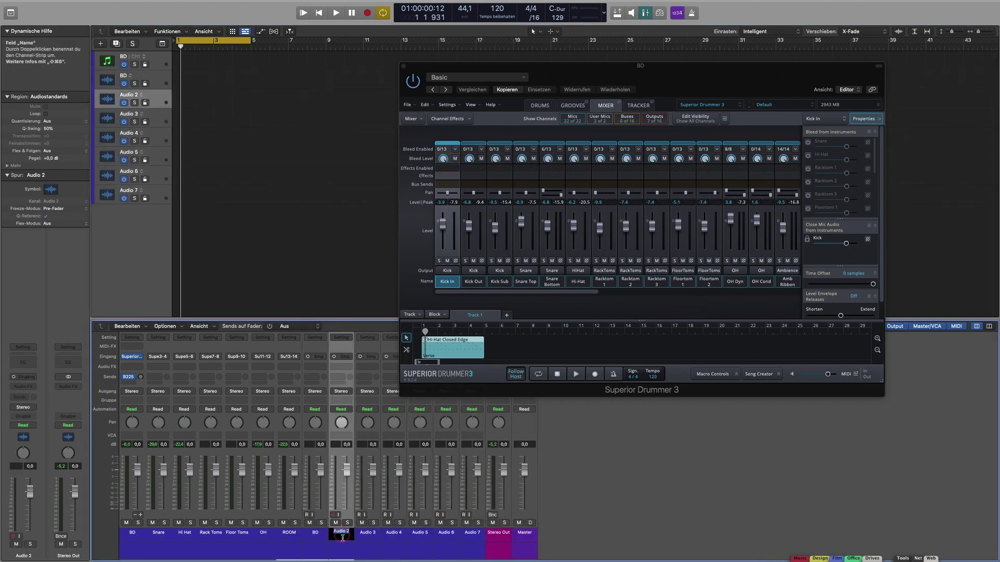
{"action": "type", "text": "Snare"}
{"action": "key", "text": "Tab"}
{"action": "type", "text": "Hi Hat"}
{"action": "key", "text": "Tab"}
{"action": "type", "text": "Ra"}
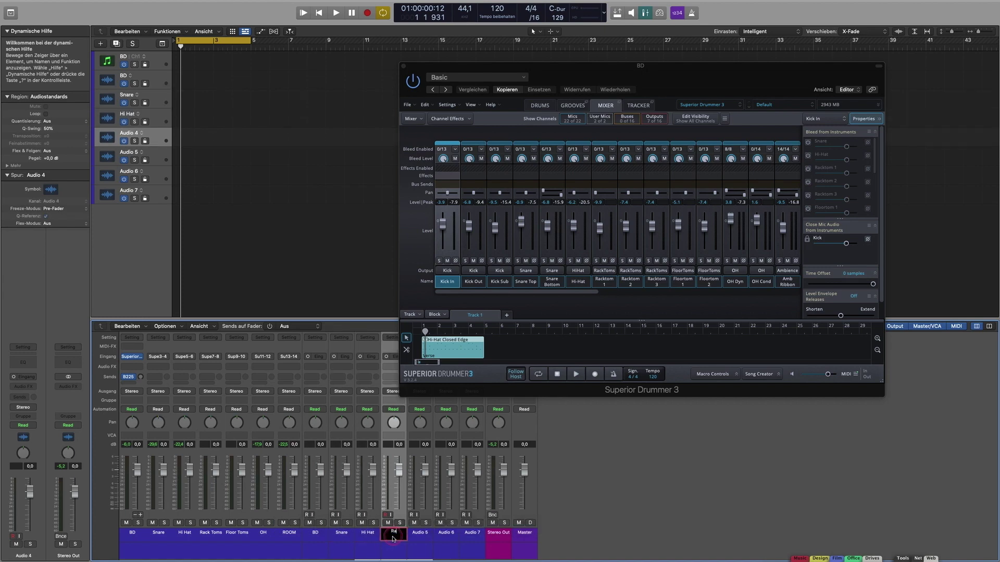
Step: Rename the remaining three audio channels Floor Toms, OH and ROOM
{"action": "double_click", "coordinate": [420, 533]}
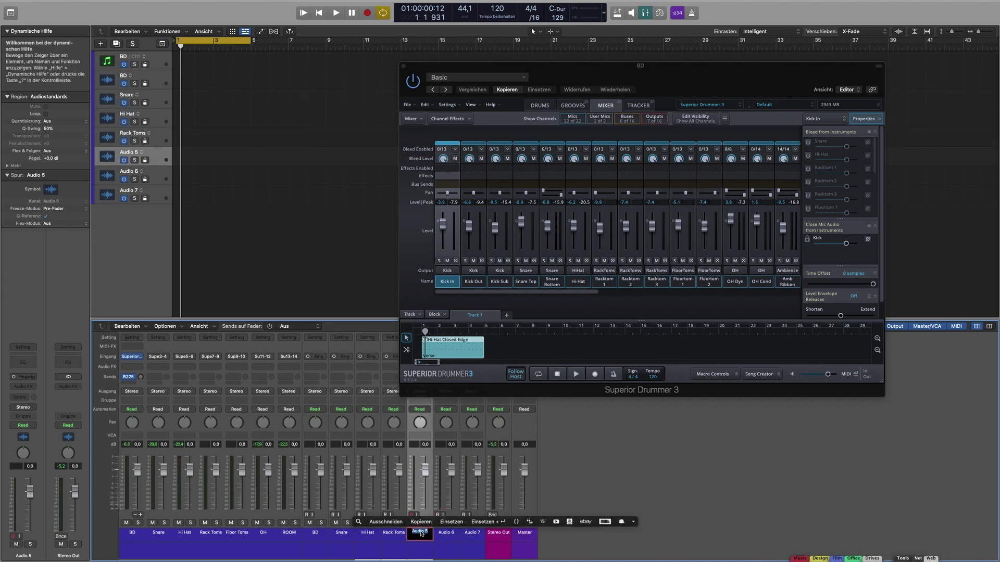
{"action": "type", "text": "Floor Toms"}
{"action": "key", "text": "Tab"}
{"action": "type", "text": "OH"}
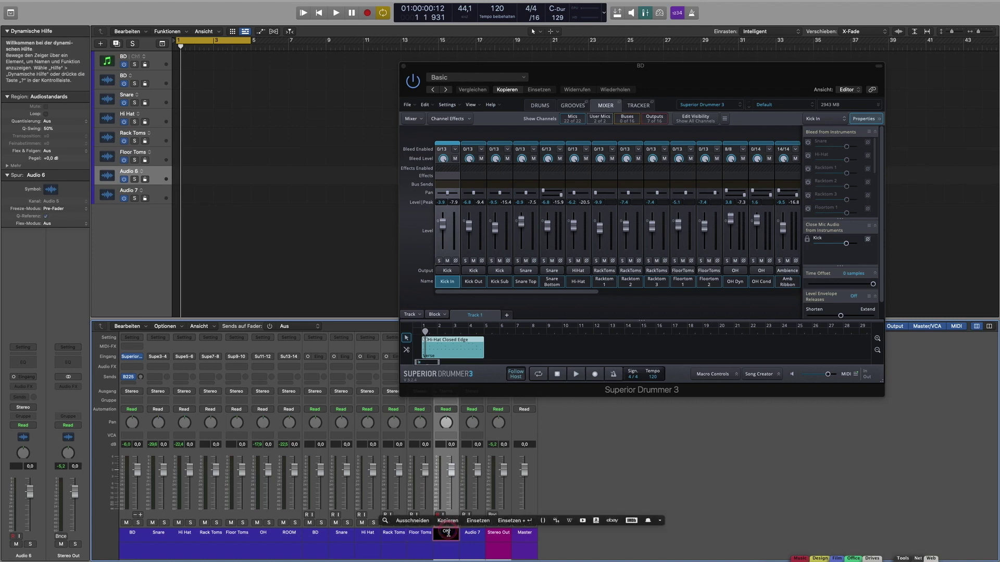
{"action": "key", "text": "Tab"}
{"action": "type", "text": "ROOM"}
Step: Colour the seven new audio channels from BD to ROOM orange
{"action": "left_click", "coordinate": [307, 550]}
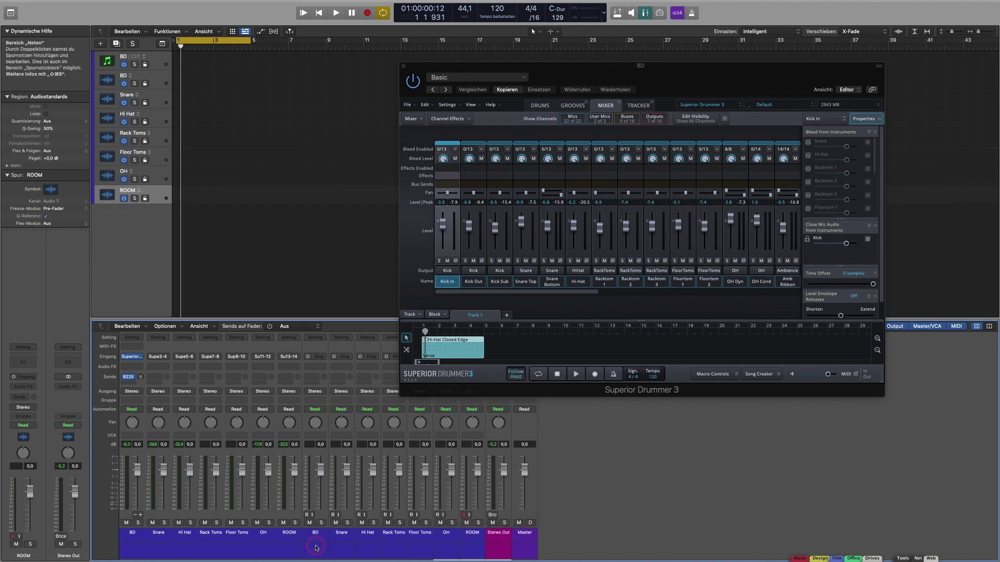
{"action": "left_click_drag", "start_coordinate": [316, 548], "coordinate": [466, 552]}
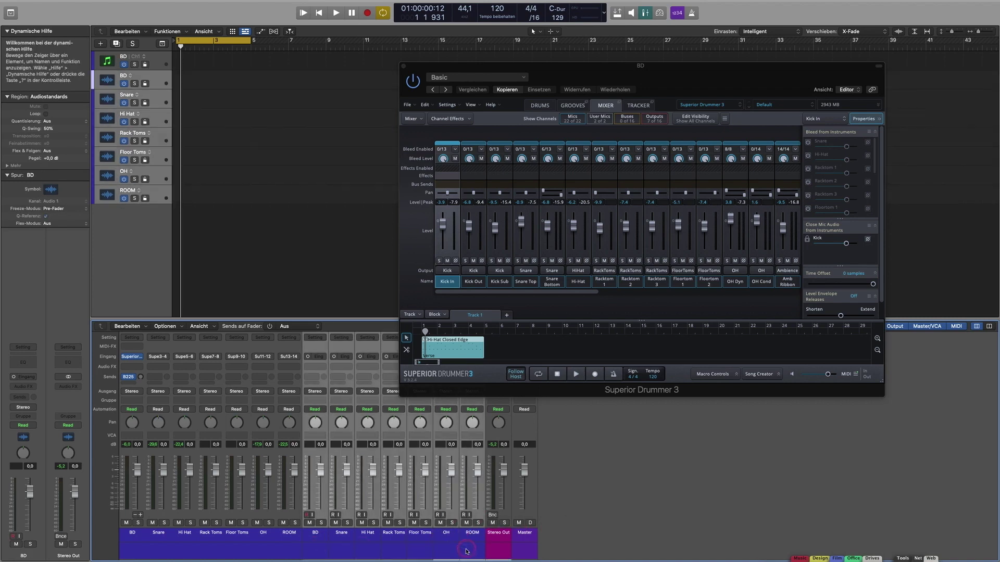
{"action": "key", "text": "alt+c"}
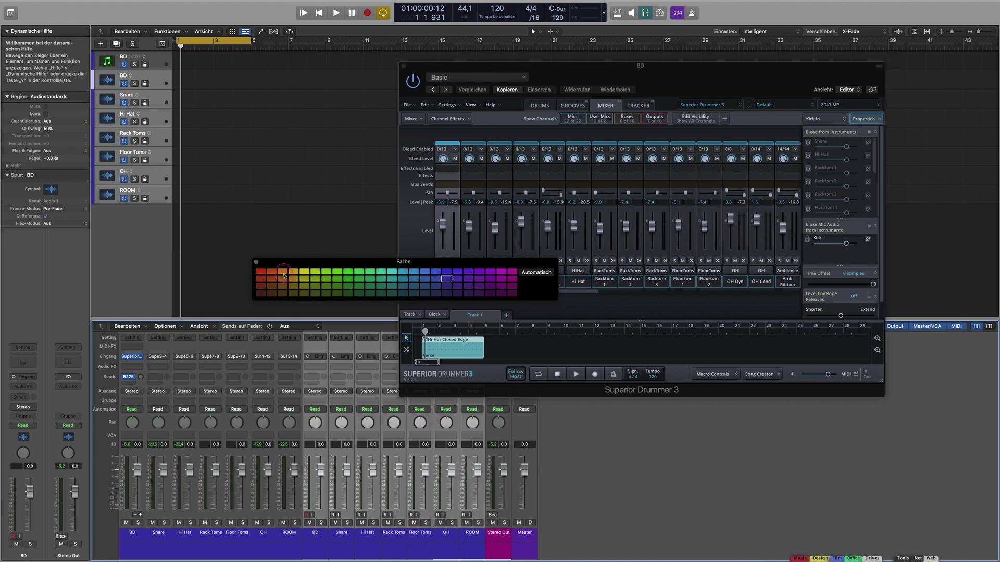
{"action": "left_click", "coordinate": [282, 271]}
{"action": "left_click", "coordinate": [256, 266]}
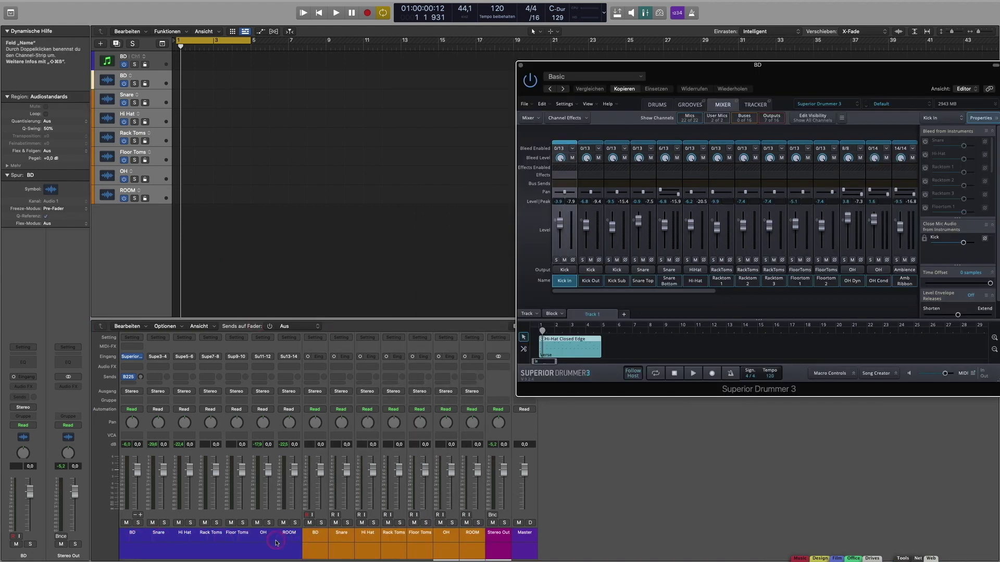
{"action": "left_click", "coordinate": [322, 551]}
{"action": "left_click", "coordinate": [441, 544]}
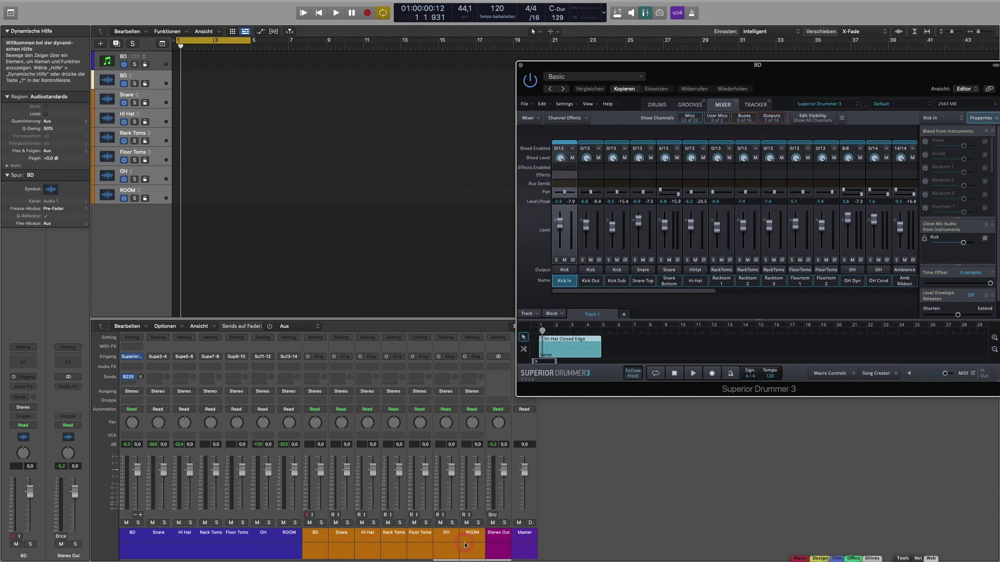
{"action": "left_click", "coordinate": [301, 546]}
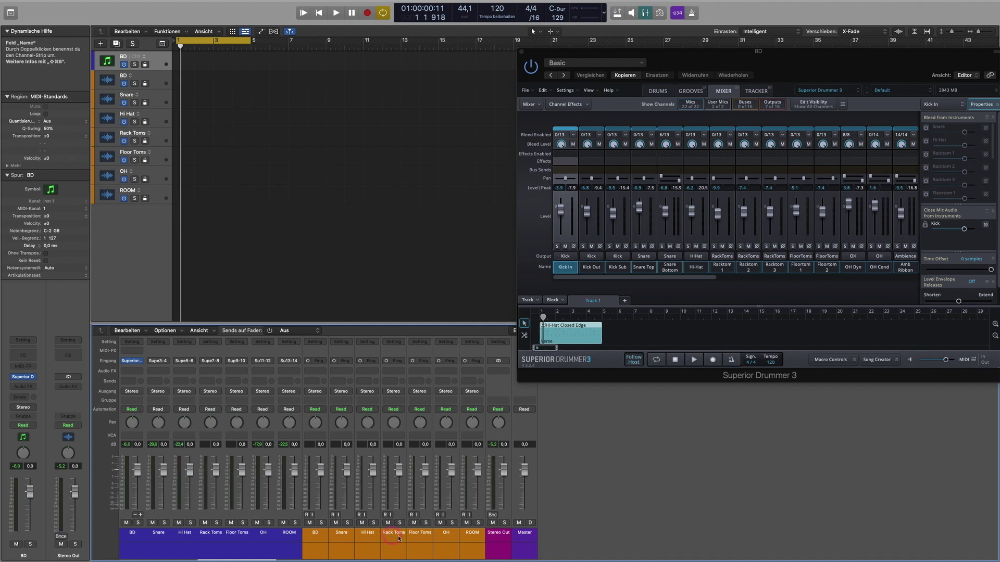
{"action": "left_click", "coordinate": [435, 540]}
Step: Switch the input format of the OH, ROOM, Floor Toms and Rack Toms audio channels to stereo
{"action": "left_click", "coordinate": [439, 362]}
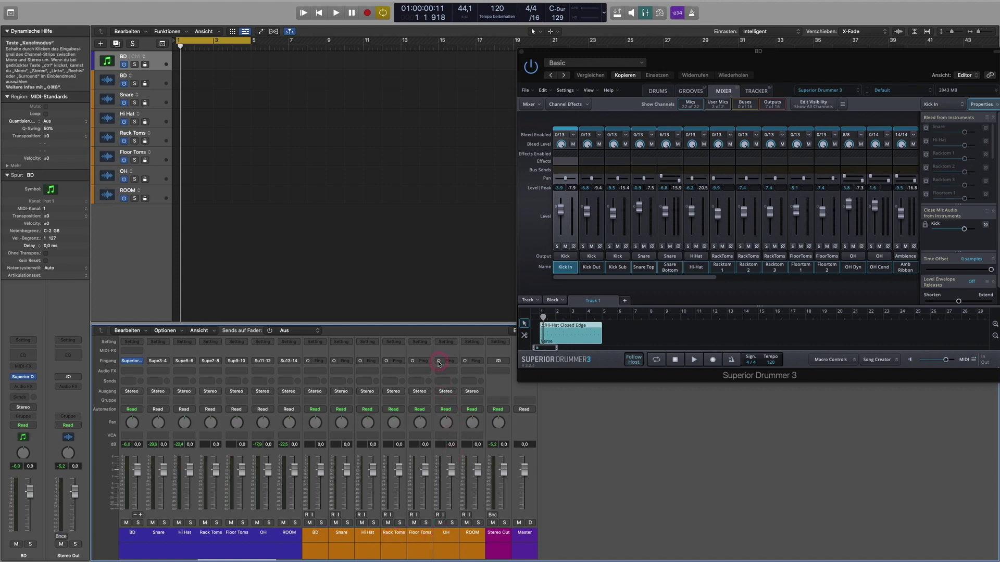
{"action": "left_click", "coordinate": [439, 362]}
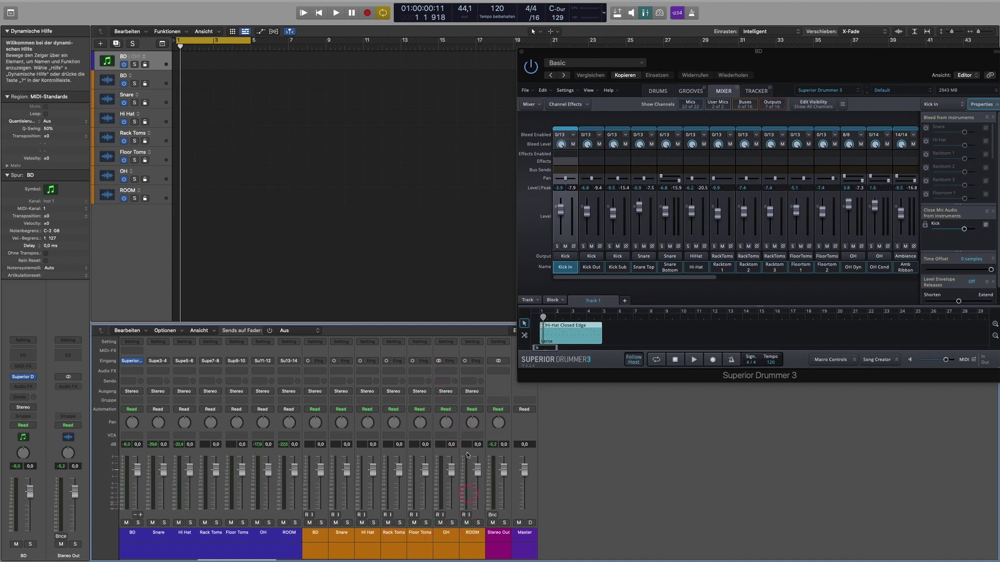
{"action": "left_click", "coordinate": [465, 361]}
{"action": "left_click", "coordinate": [414, 360]}
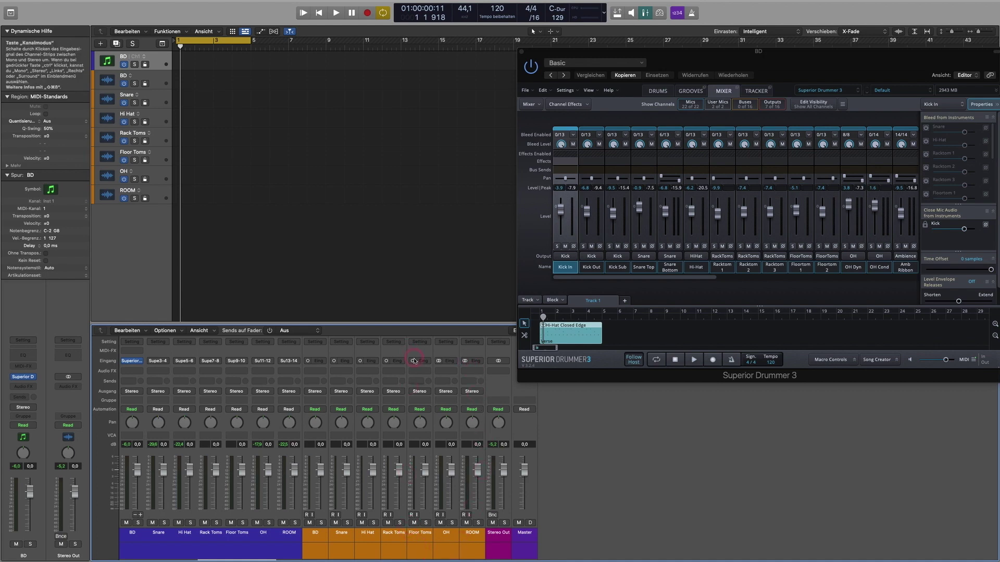
{"action": "left_click", "coordinate": [387, 361]}
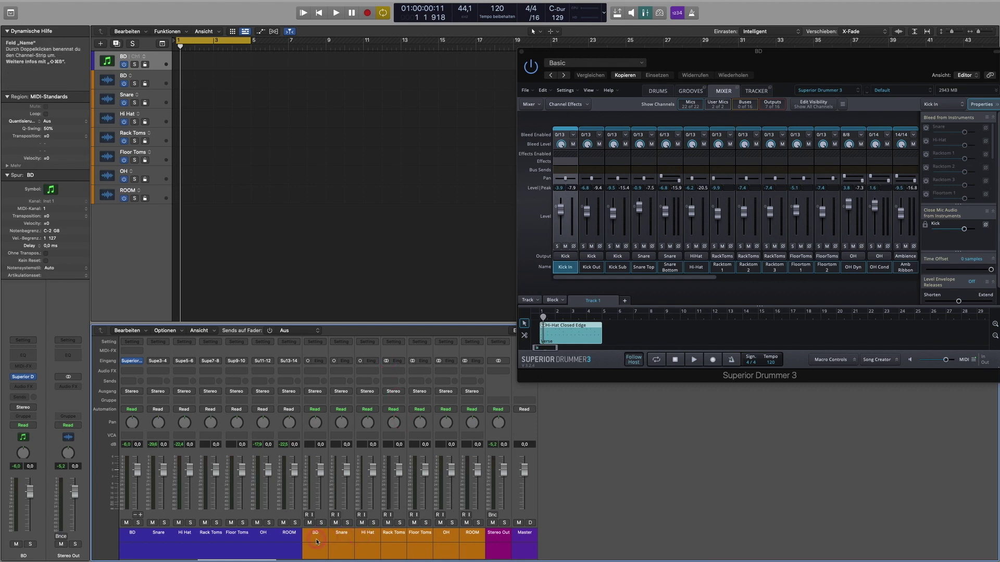
{"action": "left_click", "coordinate": [286, 401]}
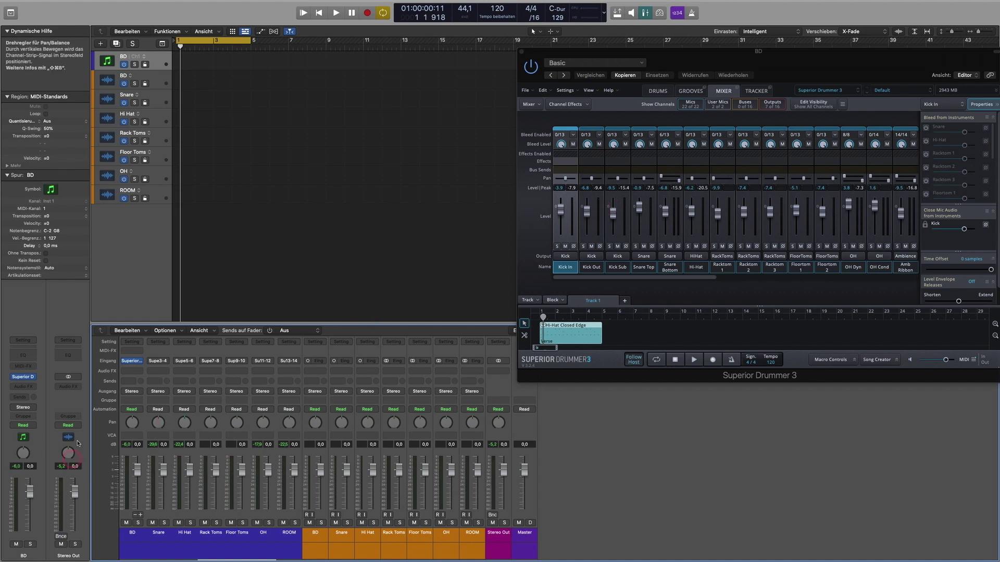
{"action": "left_click", "coordinate": [129, 478]}
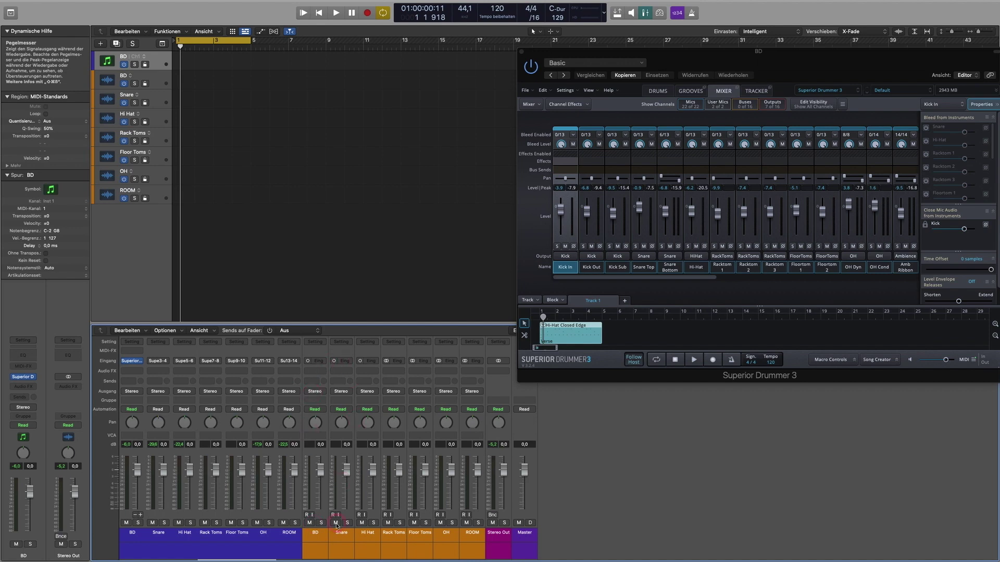
Step: Insert the stereo Dorrough (s) and VU Meter (s) plug-ins on all seven blue drum instrument channels from BD to ROOM
{"action": "left_click", "coordinate": [131, 543]}
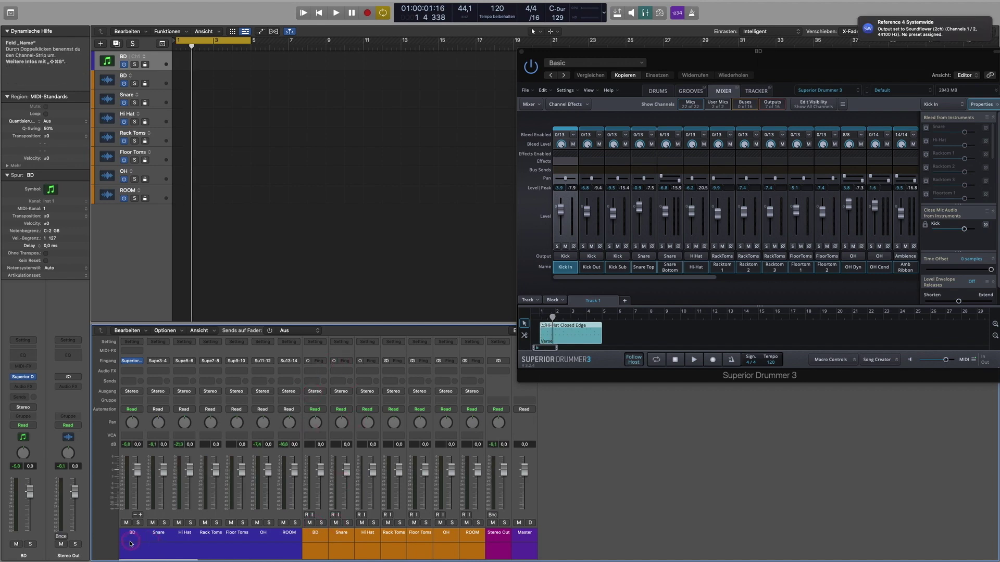
{"action": "left_click_drag", "start_coordinate": [130, 543], "coordinate": [277, 539]}
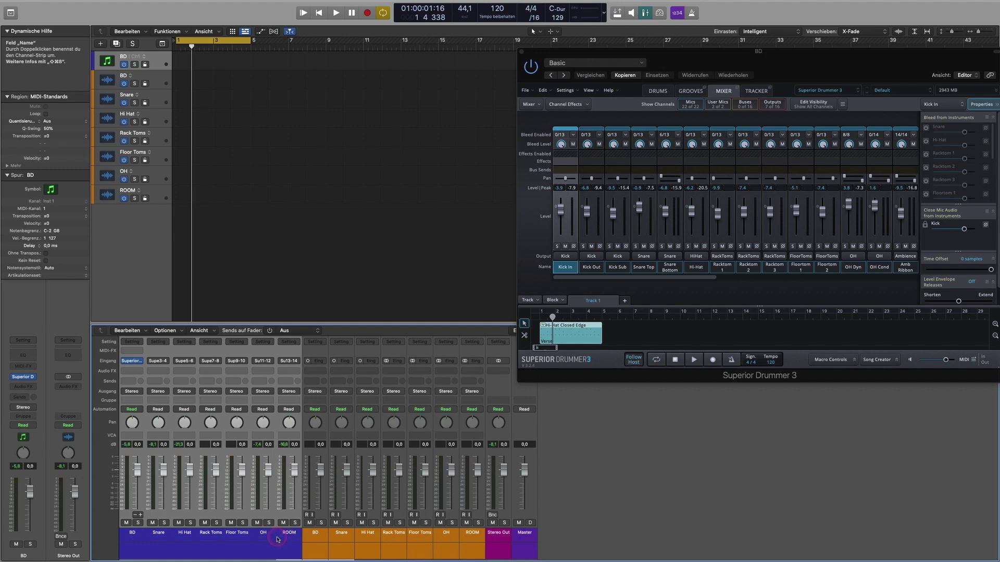
{"action": "left_click", "coordinate": [139, 371]}
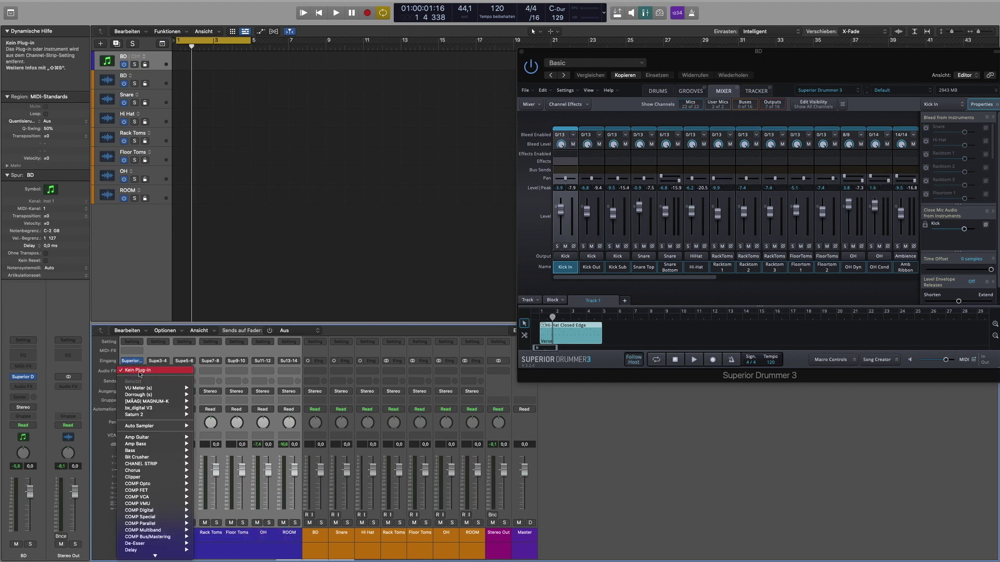
{"action": "left_click", "coordinate": [249, 541]}
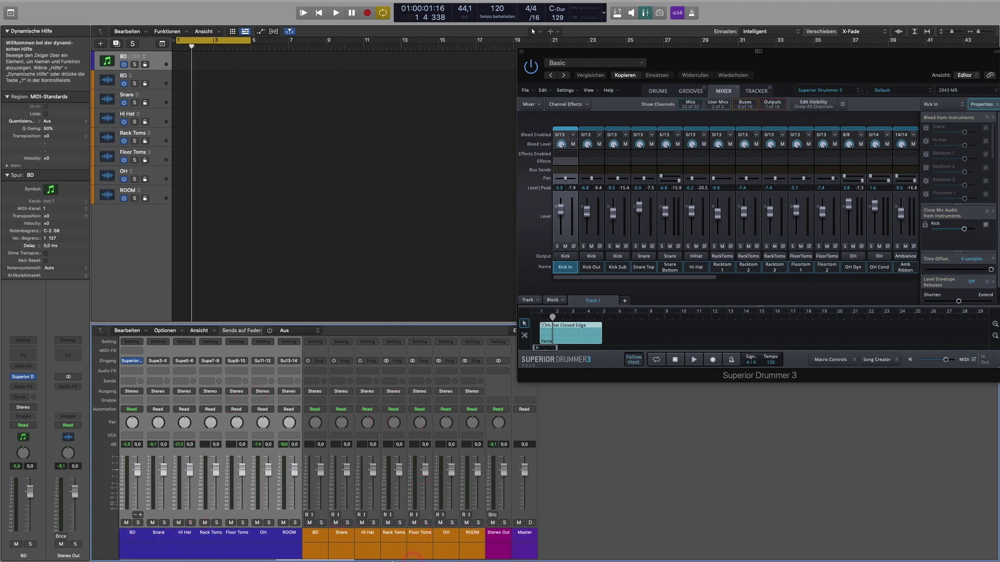
{"action": "left_click", "coordinate": [132, 371]}
{"action": "mouse_move", "coordinate": [140, 523]}
{"action": "mouse_move", "coordinate": [215, 529]}
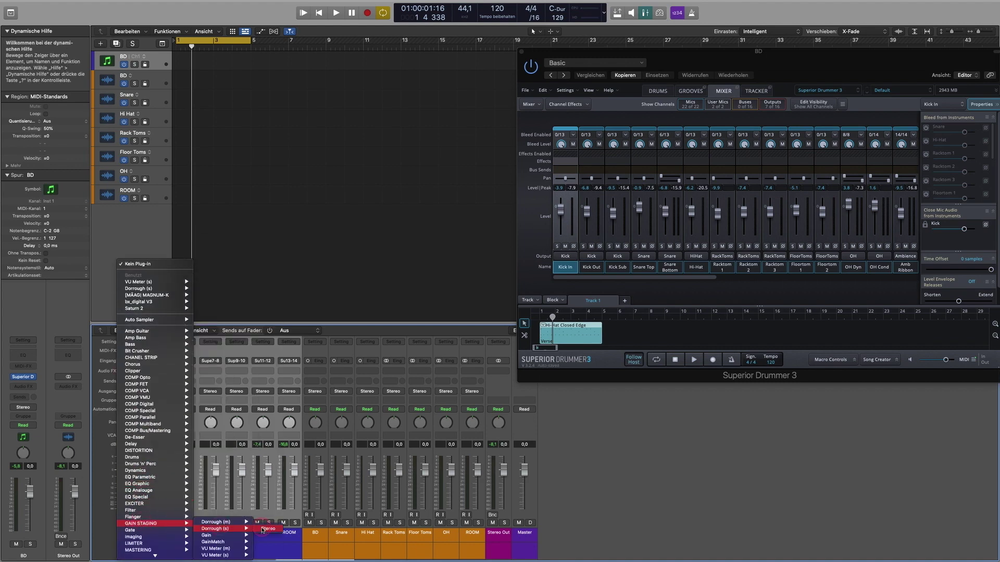
{"action": "left_click", "coordinate": [263, 529]}
{"action": "left_click", "coordinate": [140, 372]}
{"action": "scroll", "coordinate": [140, 458], "scroll_direction": "down", "scroll_amount": 5}
{"action": "left_click", "coordinate": [493, 316]}
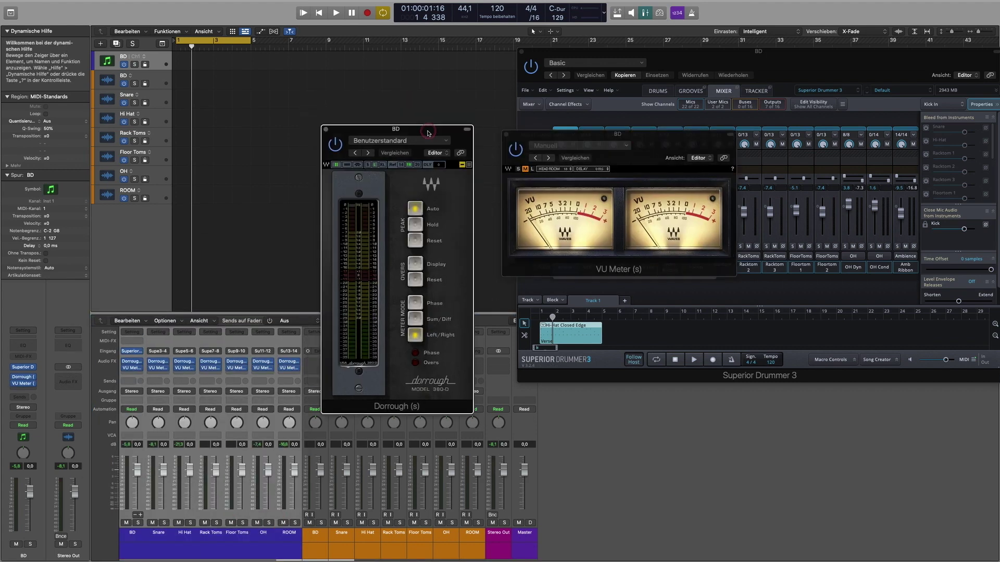
Step: Play back the groove with the BD channel soloed and adjust the Kick output fader in the Superior Drummer mixer
{"action": "left_click", "coordinate": [137, 522]}
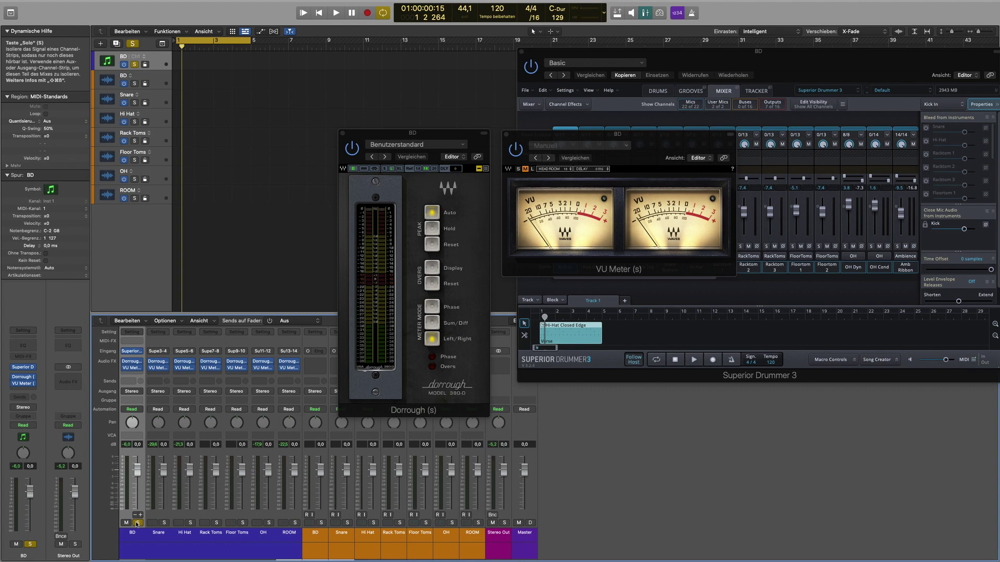
{"action": "key", "text": "space"}
{"action": "scroll", "coordinate": [813, 219], "scroll_direction": "right", "scroll_amount": 10}
{"action": "left_click_drag", "start_coordinate": [779, 208], "coordinate": [805, 206]}
Step: Switch the solo from BD to Snare and open the Snare channel's Dorrough and VU Meter plug-ins
{"action": "left_click", "coordinate": [137, 522]}
{"action": "left_click", "coordinate": [163, 523]}
{"action": "left_click", "coordinate": [158, 361]}
{"action": "left_click", "coordinate": [158, 368]}
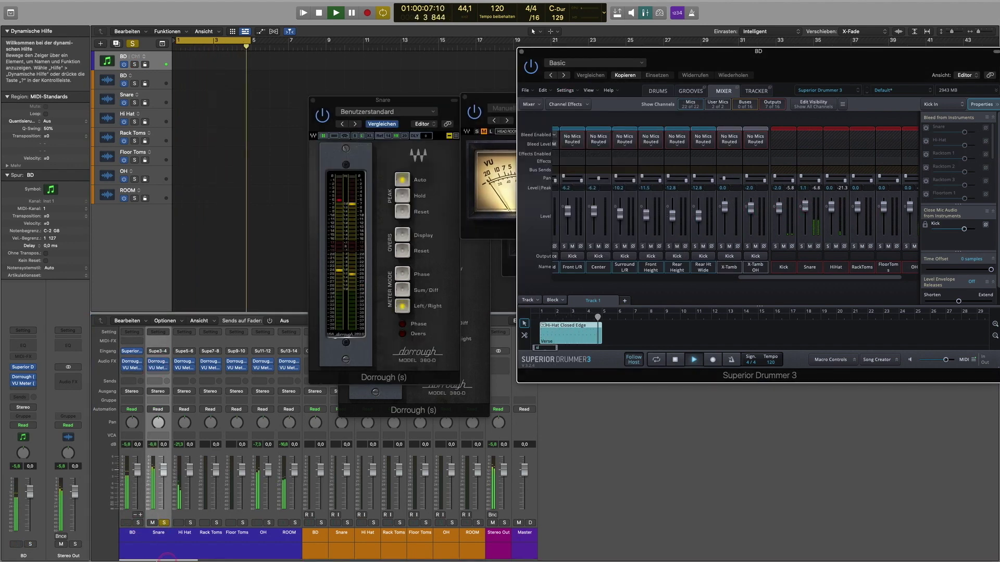
Step: Solo the Hi Hat channel with its own meters open and raise the Hi-Hat microphone fader in Superior Drummer
{"action": "left_click", "coordinate": [189, 522]}
{"action": "left_click", "coordinate": [312, 101]}
{"action": "left_click", "coordinate": [341, 134]}
{"action": "left_click", "coordinate": [465, 97]}
{"action": "left_click", "coordinate": [506, 133]}
{"action": "left_click", "coordinate": [184, 361]}
{"action": "left_click", "coordinate": [184, 368]}
{"action": "left_click_drag", "start_coordinate": [364, 102], "coordinate": [264, 98]}
{"action": "left_click_drag", "start_coordinate": [817, 64], "coordinate": [813, 64]}
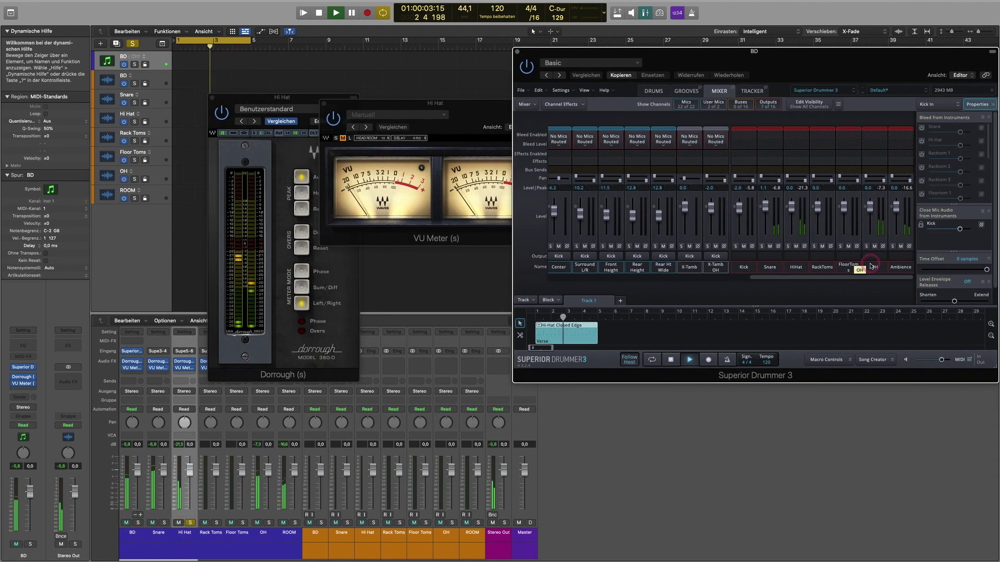
{"action": "scroll", "coordinate": [643, 251], "scroll_direction": "left", "scroll_amount": 10}
{"action": "scroll", "coordinate": [643, 251], "scroll_direction": "left", "scroll_amount": 5}
{"action": "left_click_drag", "start_coordinate": [687, 210], "coordinate": [688, 201]}
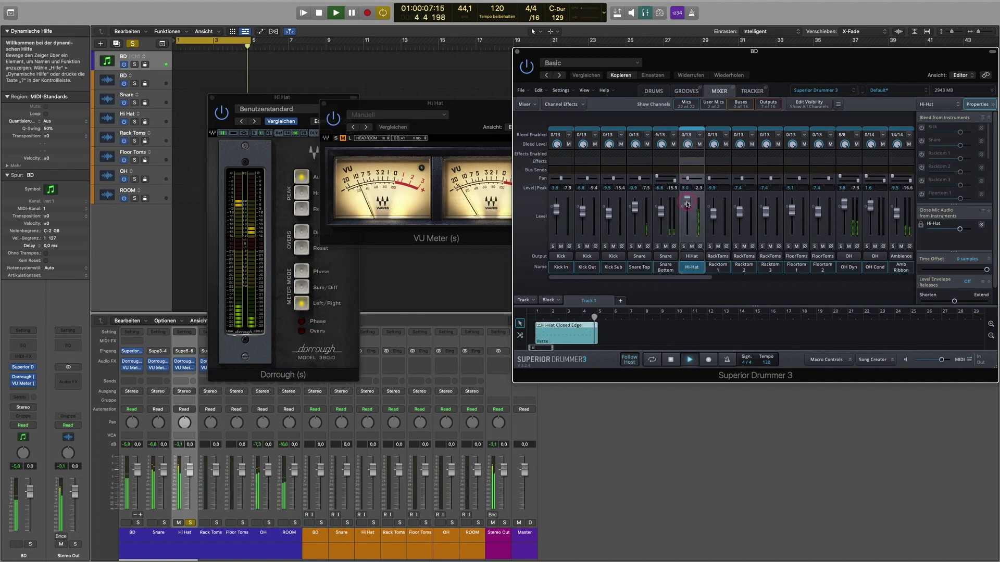
Step: Solo the OH channel with its own meters open and raise the OH output fader in Superior Drummer to 1.0 dB
{"action": "left_click", "coordinate": [190, 523]}
{"action": "left_click", "coordinate": [268, 523]}
{"action": "left_click", "coordinate": [212, 97]}
{"action": "left_click", "coordinate": [324, 103]}
{"action": "left_click", "coordinate": [263, 361]}
{"action": "left_click", "coordinate": [262, 368]}
{"action": "left_click_drag", "start_coordinate": [383, 103], "coordinate": [413, 105]}
{"action": "left_click_drag", "start_coordinate": [364, 102], "coordinate": [266, 102]}
{"action": "scroll", "coordinate": [889, 256], "scroll_direction": "right", "scroll_amount": 15}
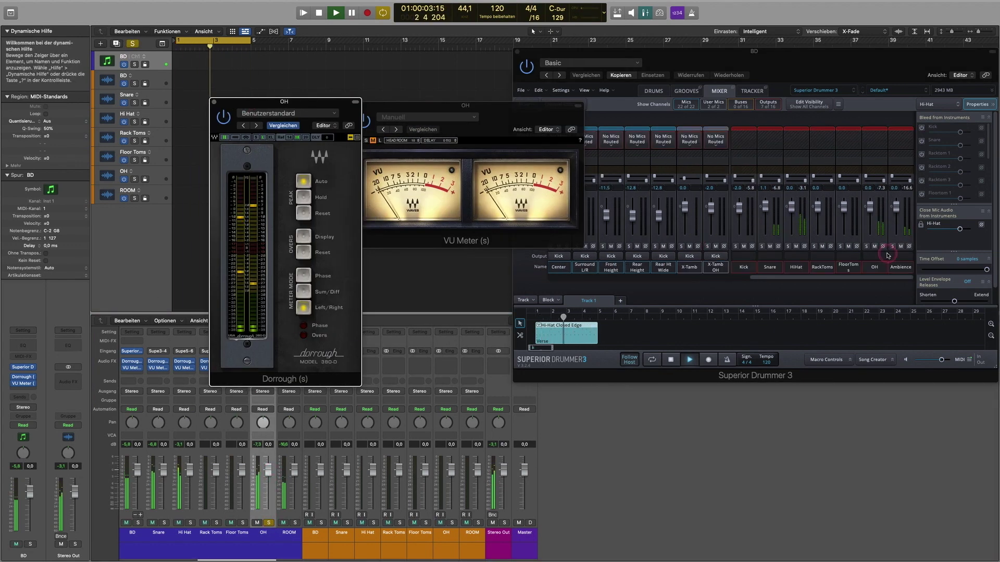
{"action": "left_click_drag", "start_coordinate": [870, 208], "coordinate": [871, 208]}
Step: Solo the ROOM channel with its meters open, raise the Ambience output to 10.0 dB, and close the meters with playback stopped
{"action": "left_click", "coordinate": [214, 102]}
{"action": "left_click", "coordinate": [354, 105]}
{"action": "left_click", "coordinate": [268, 523]}
{"action": "left_click", "coordinate": [294, 523]}
{"action": "left_click", "coordinate": [289, 361]}
{"action": "left_click", "coordinate": [289, 368]}
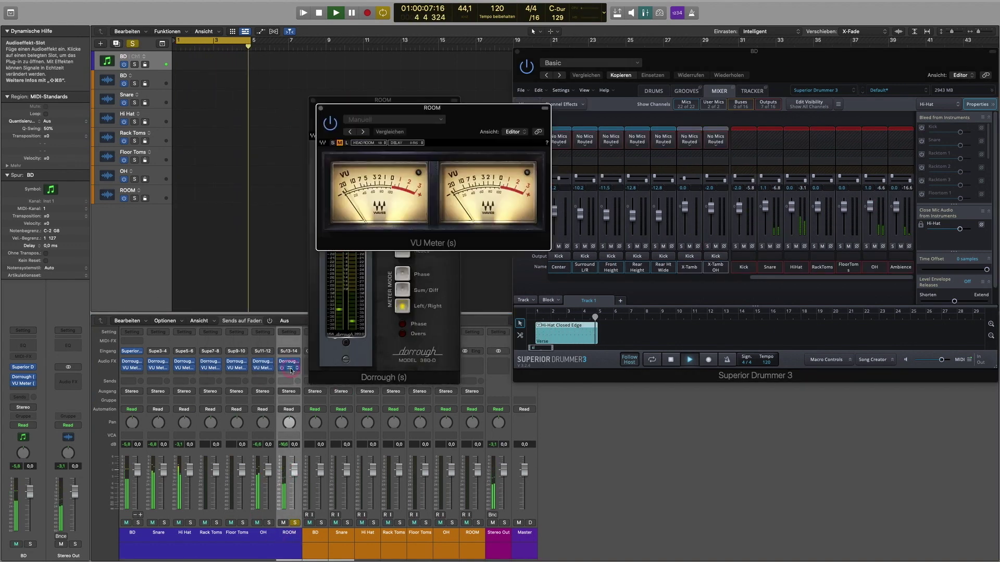
{"action": "left_click_drag", "start_coordinate": [359, 103], "coordinate": [405, 103]}
{"action": "left_click_drag", "start_coordinate": [896, 207], "coordinate": [897, 200]}
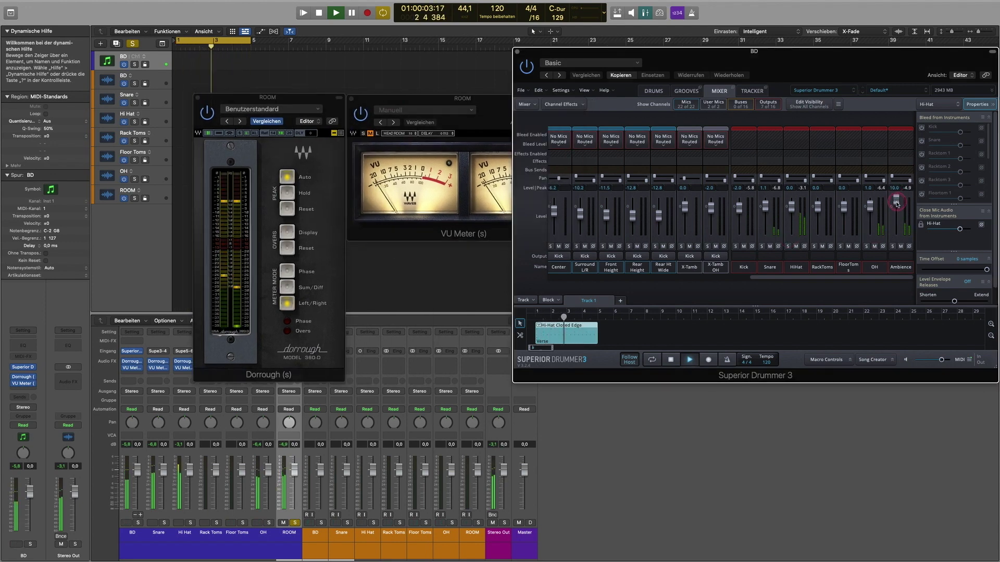
{"action": "left_click", "coordinate": [352, 100]}
{"action": "key", "text": "space"}
{"action": "left_click", "coordinate": [197, 99]}
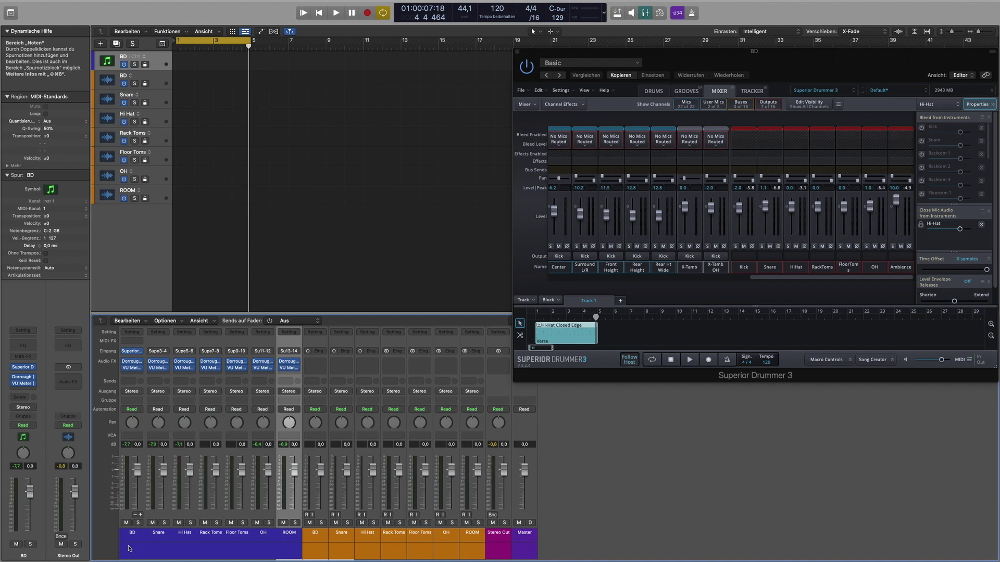
Step: Play back the full drum groove to check the levels of all instrument channels, and stop
{"action": "key", "text": "space"}
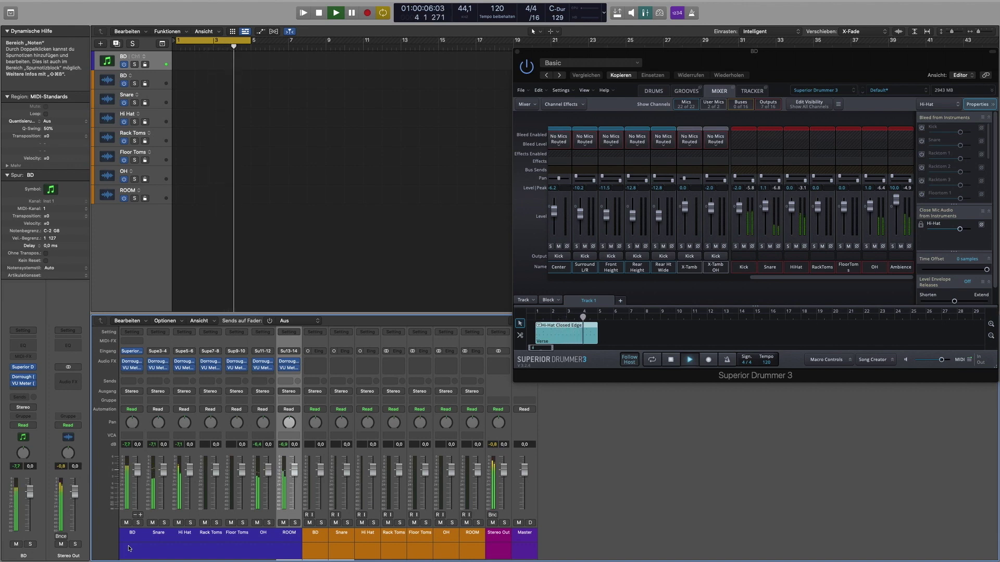
{"action": "key", "text": "space"}
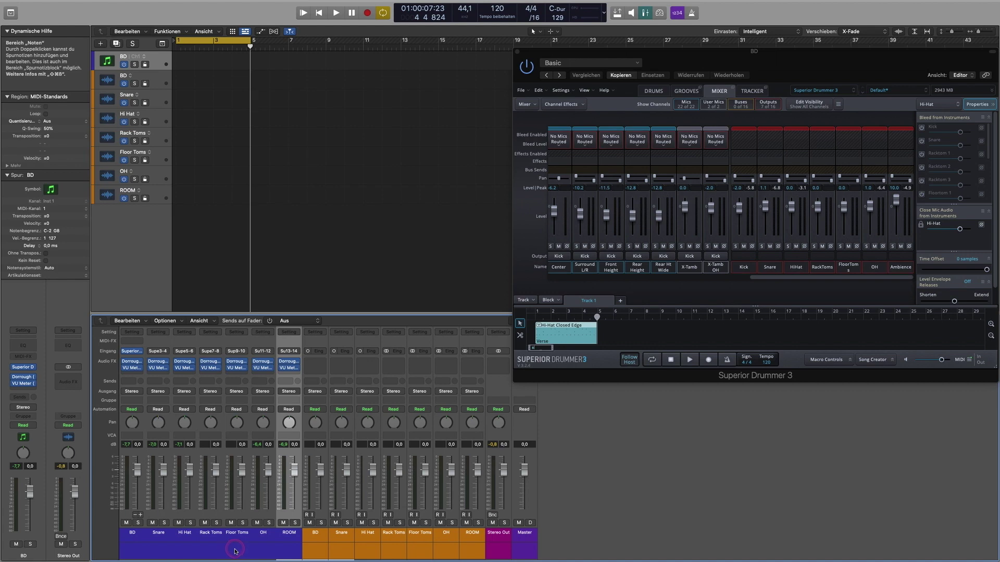
Step: Set the input of the BD audio track to Bus 225
{"action": "key", "text": "Down"}
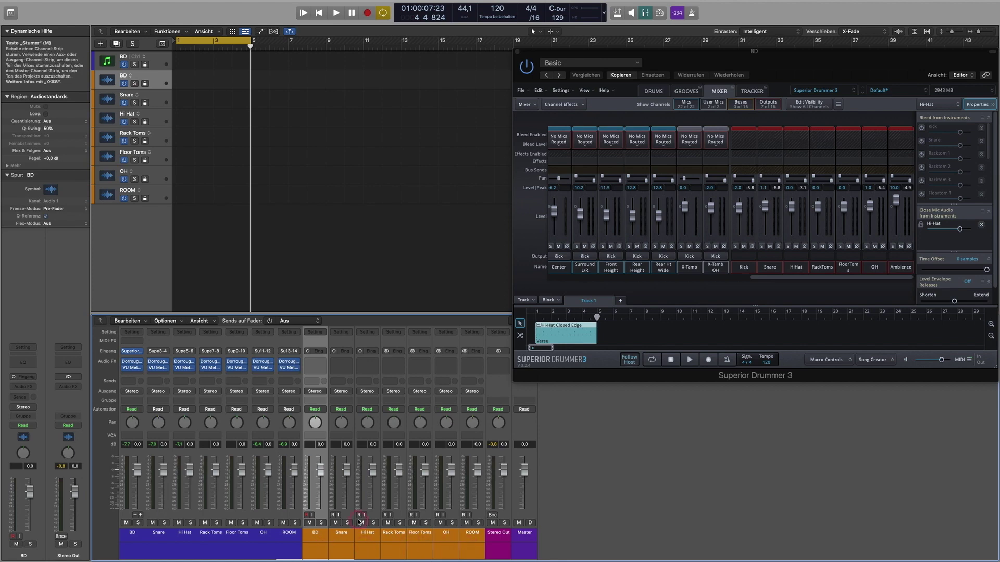
{"action": "left_click", "coordinate": [320, 355]}
{"action": "left_click", "coordinate": [358, 363]}
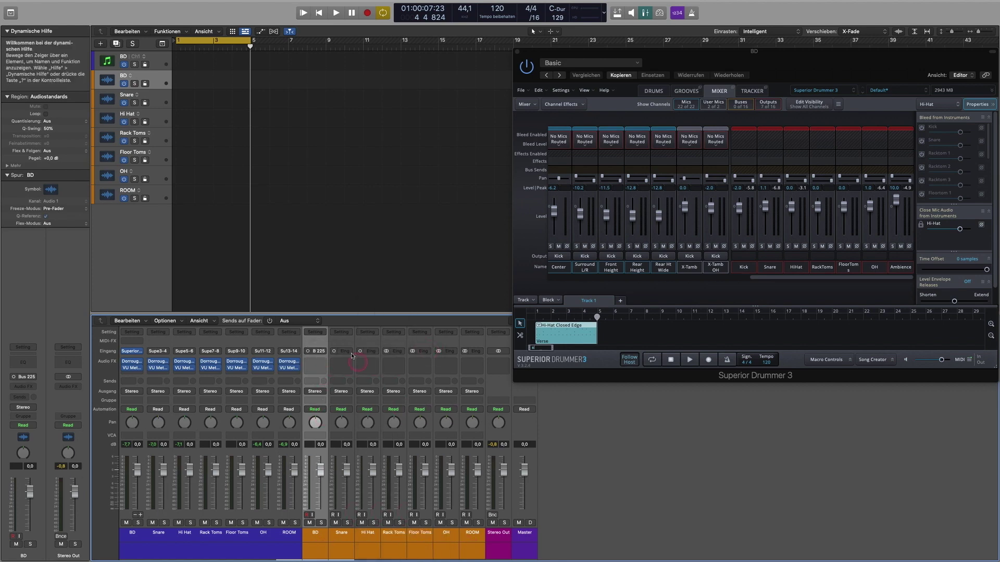
{"action": "left_click", "coordinate": [346, 351]}
{"action": "mouse_move", "coordinate": [355, 365]}
{"action": "mouse_move", "coordinate": [417, 555]}
{"action": "left_click", "coordinate": [452, 364]}
Step: Set the input of the Snare audio track to Bus 226 and the Hi Hat audio track to Bus 227
{"action": "left_click", "coordinate": [346, 352]}
{"action": "mouse_move", "coordinate": [359, 380]}
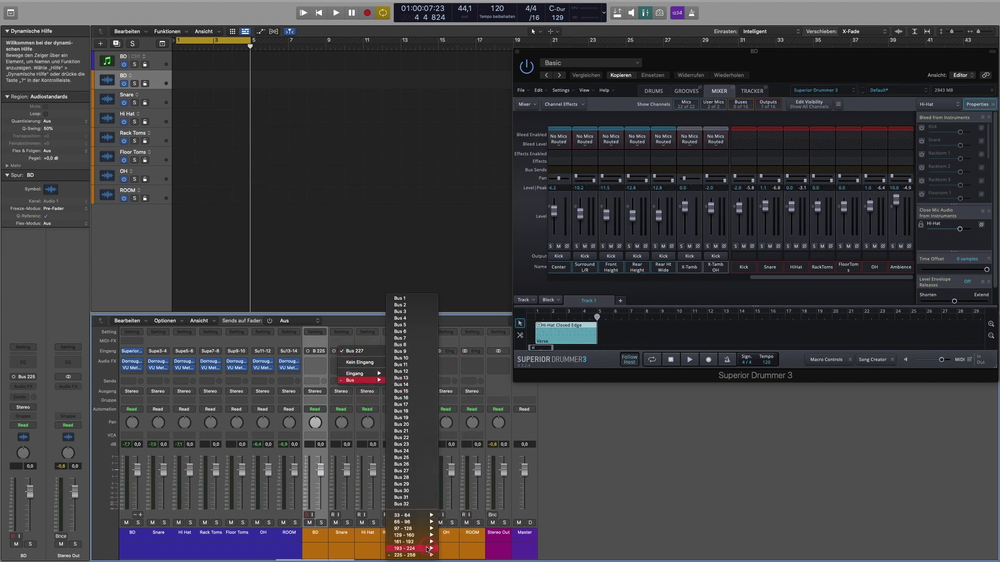
{"action": "mouse_move", "coordinate": [424, 555]}
{"action": "left_click", "coordinate": [452, 357]}
{"action": "left_click", "coordinate": [372, 352]}
{"action": "mouse_move", "coordinate": [381, 364]}
{"action": "mouse_move", "coordinate": [449, 555]}
{"action": "left_click", "coordinate": [479, 363]}
Step: Set the input of the Rack Toms audio track to Bus 228 and the Floor Toms audio track to Bus 229
{"action": "left_click", "coordinate": [398, 351]}
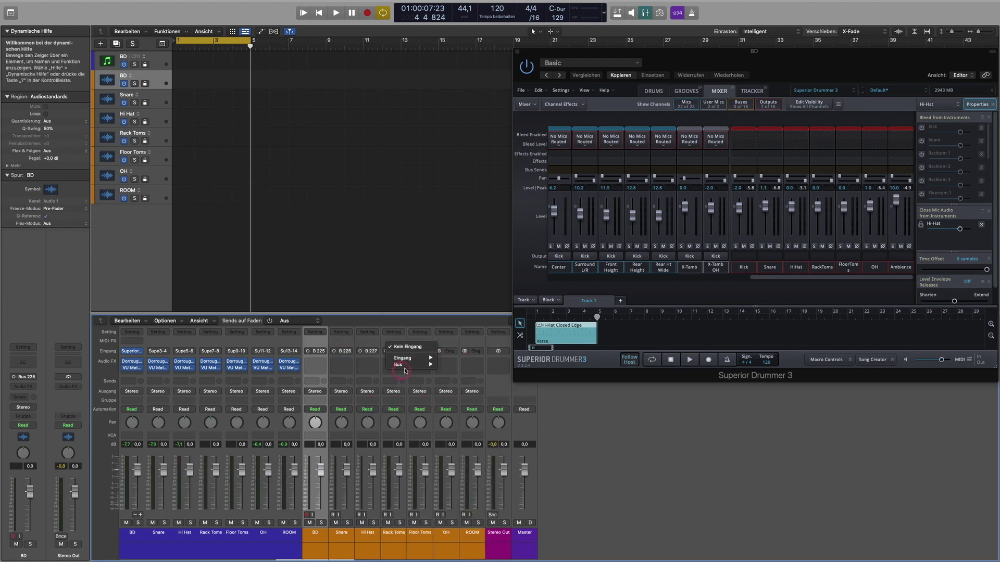
{"action": "mouse_move", "coordinate": [407, 365]}
{"action": "mouse_move", "coordinate": [471, 555]}
{"action": "left_click", "coordinate": [505, 371]}
{"action": "left_click", "coordinate": [424, 352]}
{"action": "mouse_move", "coordinate": [433, 365]}
{"action": "mouse_move", "coordinate": [495, 555]}
{"action": "left_click", "coordinate": [531, 376]}
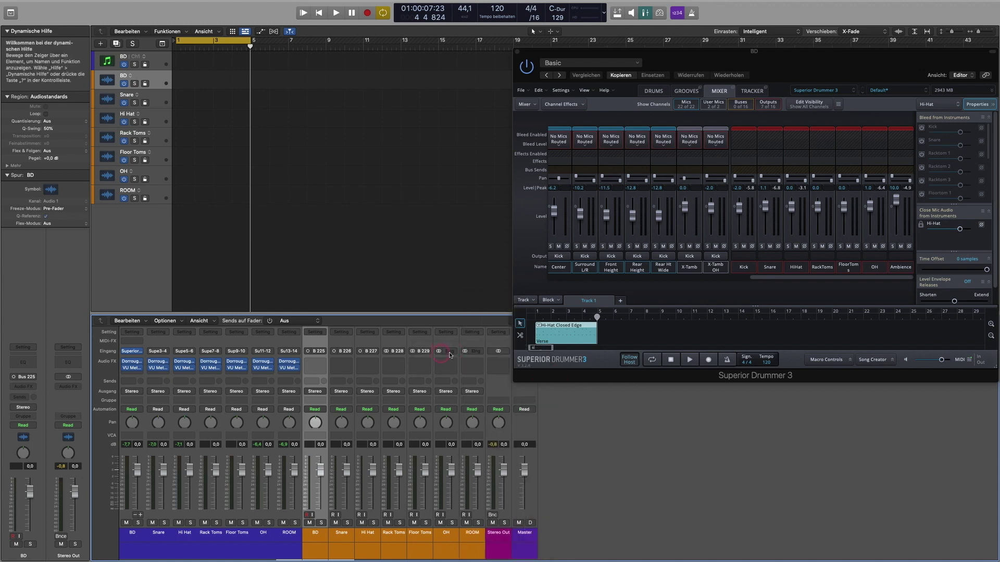
Step: Set the input of the OH audio track to Bus 230 and the ROOM audio track to Bus 231
{"action": "left_click", "coordinate": [450, 351]}
{"action": "mouse_move", "coordinate": [459, 365]}
{"action": "mouse_move", "coordinate": [521, 555]}
{"action": "left_click", "coordinate": [557, 383]}
{"action": "left_click", "coordinate": [476, 352]}
{"action": "mouse_move", "coordinate": [484, 365]}
{"action": "mouse_move", "coordinate": [541, 555]}
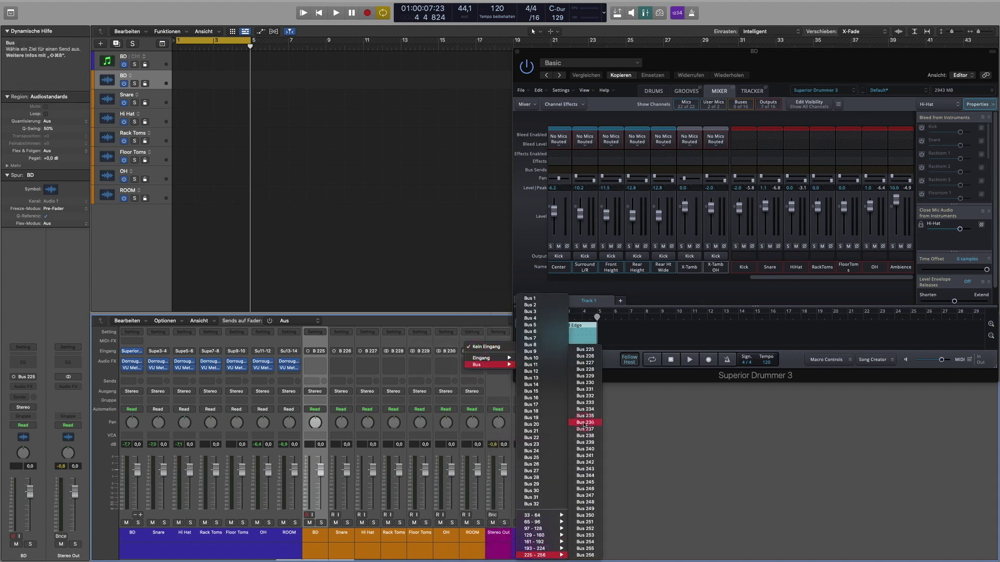
{"action": "left_click", "coordinate": [590, 391]}
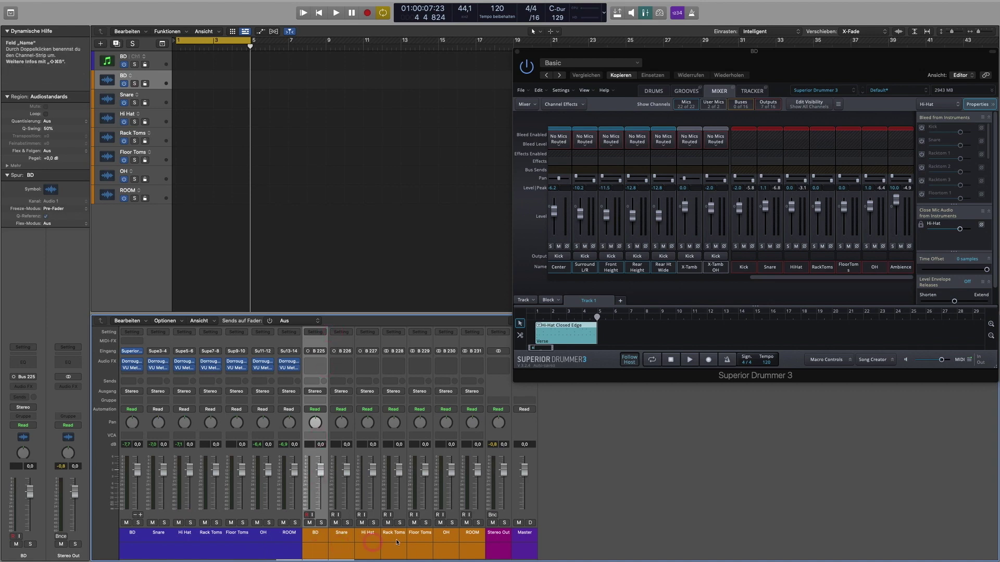
Step: Add a send to Bus 225 on the BD instrument channel and a send to Bus 226 on the Snare instrument channel
{"action": "left_click", "coordinate": [135, 540]}
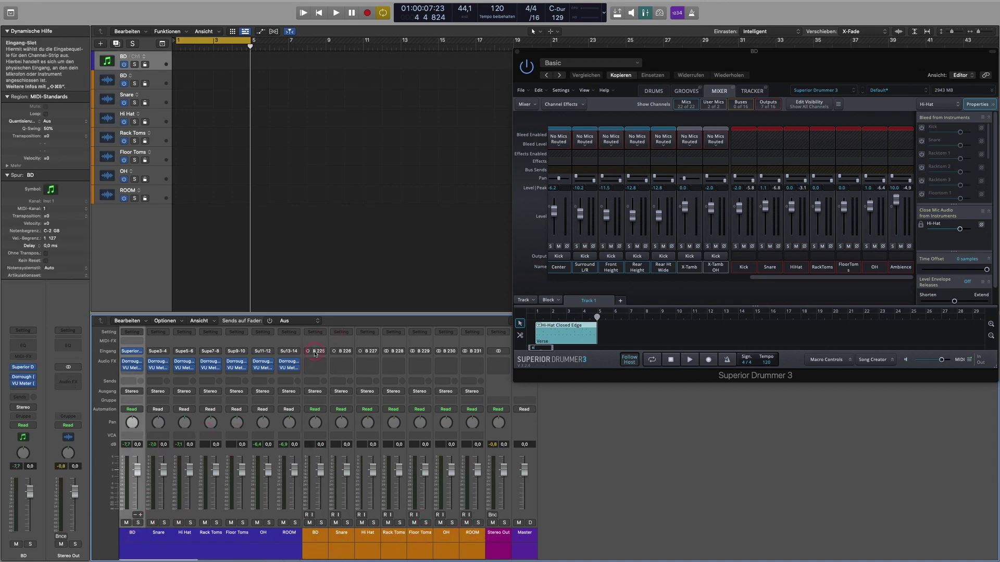
{"action": "left_click", "coordinate": [130, 381]}
{"action": "mouse_move", "coordinate": [156, 391]}
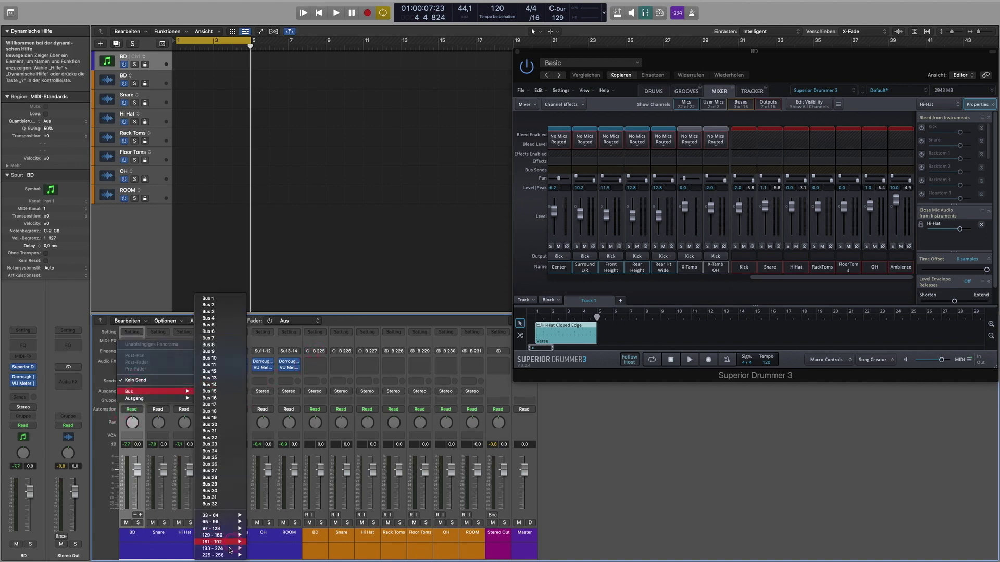
{"action": "mouse_move", "coordinate": [223, 555]}
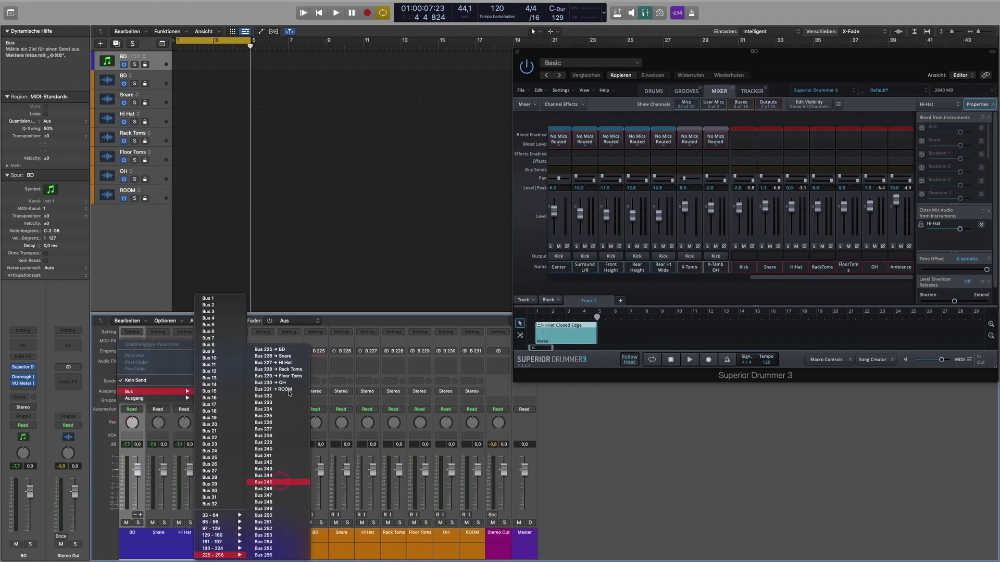
{"action": "left_click", "coordinate": [287, 350]}
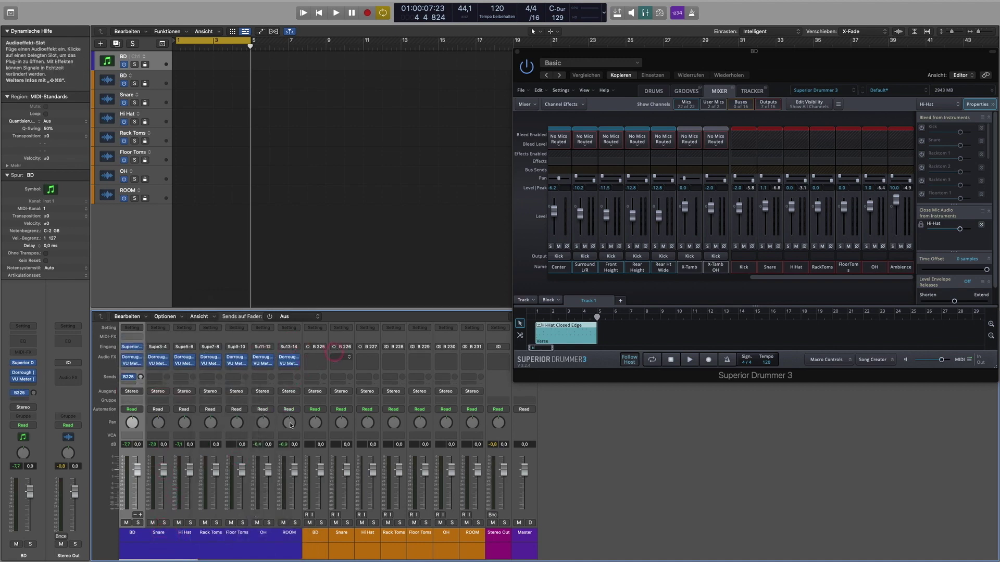
{"action": "left_click", "coordinate": [159, 378]}
{"action": "mouse_move", "coordinate": [160, 387]}
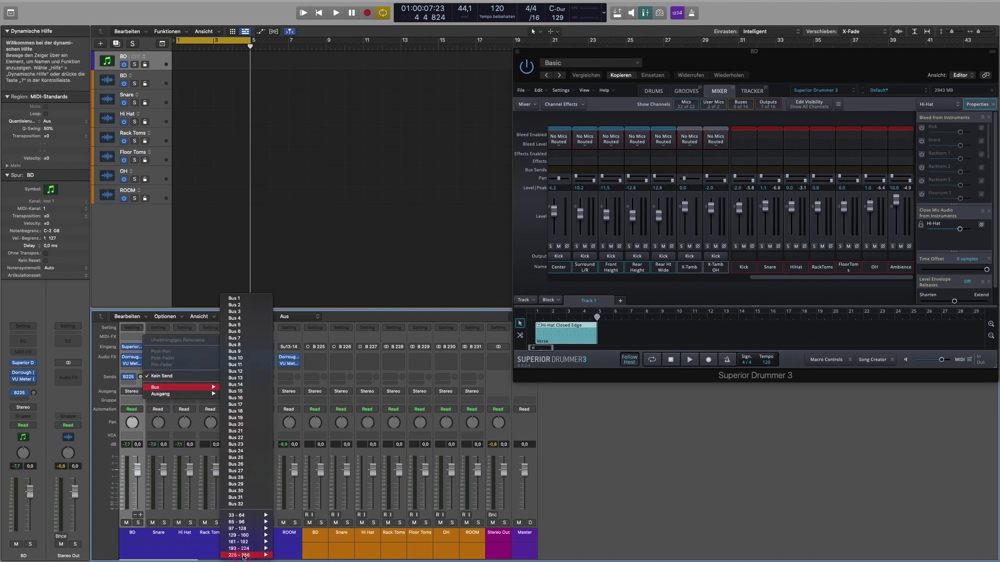
{"action": "mouse_move", "coordinate": [243, 555]}
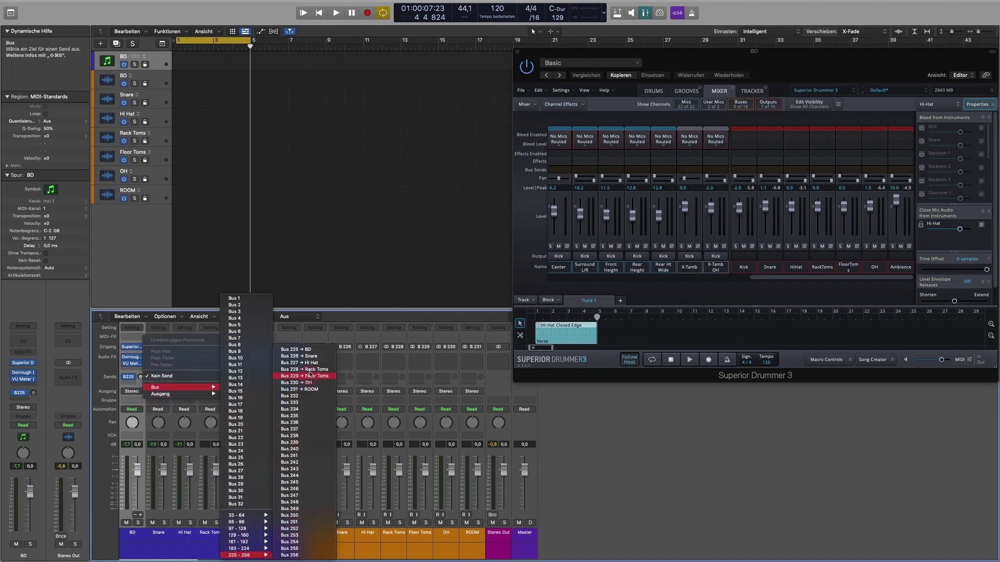
{"action": "left_click", "coordinate": [315, 356]}
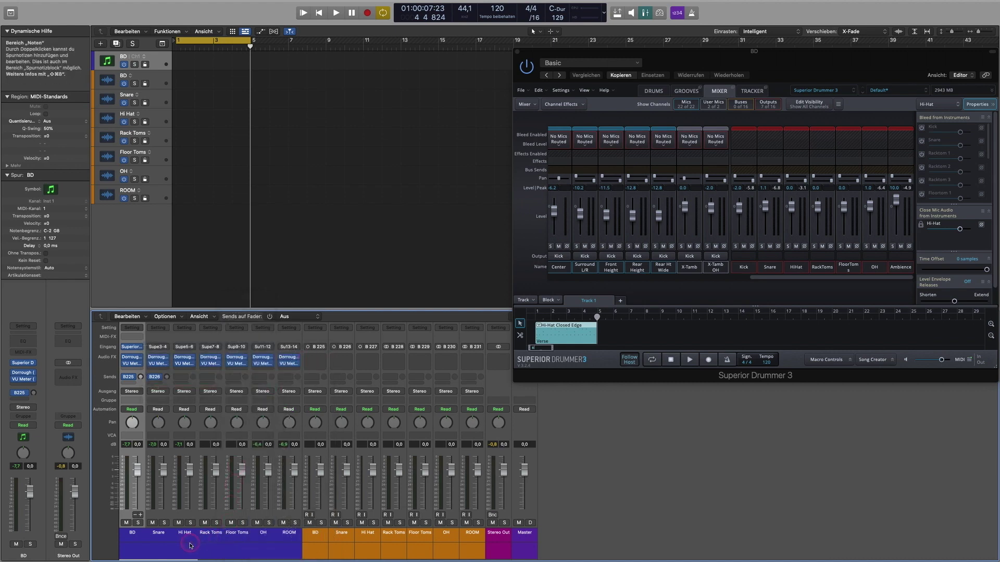
Step: Add a send to Bus 227 on the Hi Hat instrument channel and a send to Bus 228 on the Rack Toms channel
{"action": "left_click", "coordinate": [186, 376]}
{"action": "left_click", "coordinate": [186, 377]}
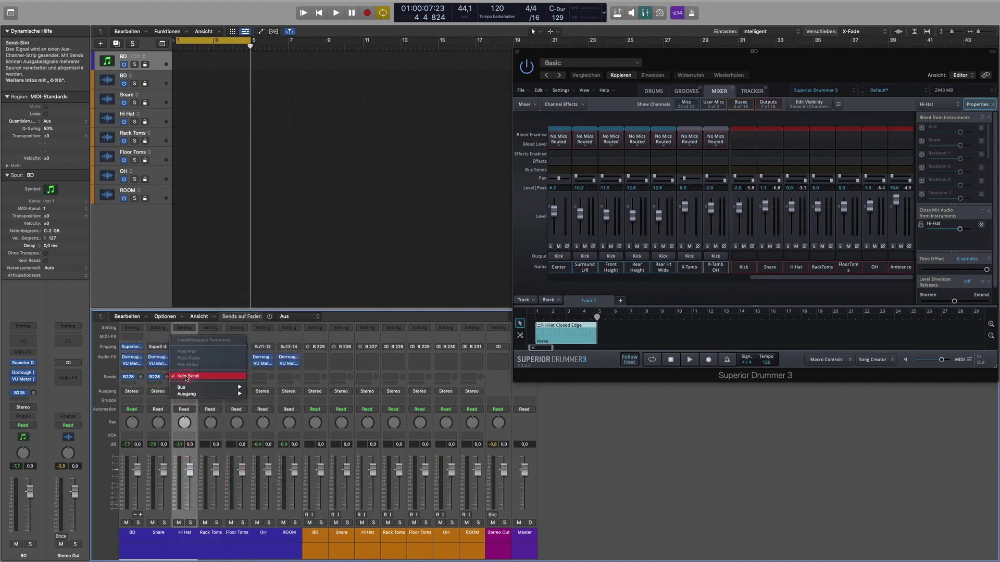
{"action": "mouse_move", "coordinate": [209, 388]}
{"action": "mouse_move", "coordinate": [265, 555]}
{"action": "left_click", "coordinate": [326, 363]}
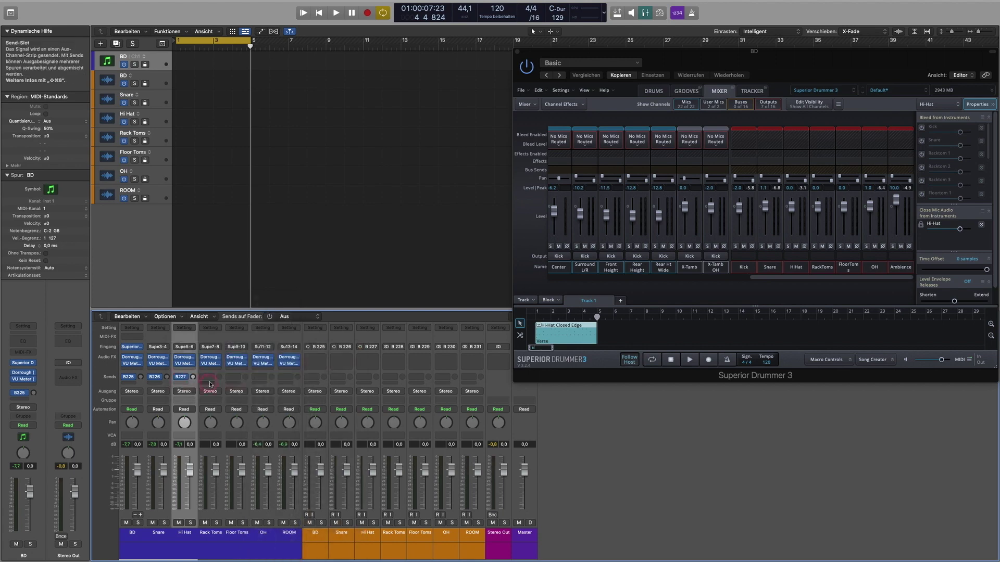
{"action": "left_click", "coordinate": [207, 377]}
{"action": "mouse_move", "coordinate": [235, 387]}
{"action": "mouse_move", "coordinate": [292, 555]}
{"action": "left_click", "coordinate": [354, 369]}
Step: Add sends to Bus 229, 230 and 231 on the Floor Toms, OH and ROOM instrument channels respectively
{"action": "left_click", "coordinate": [233, 377]}
{"action": "mouse_move", "coordinate": [252, 388]}
{"action": "mouse_move", "coordinate": [318, 556]}
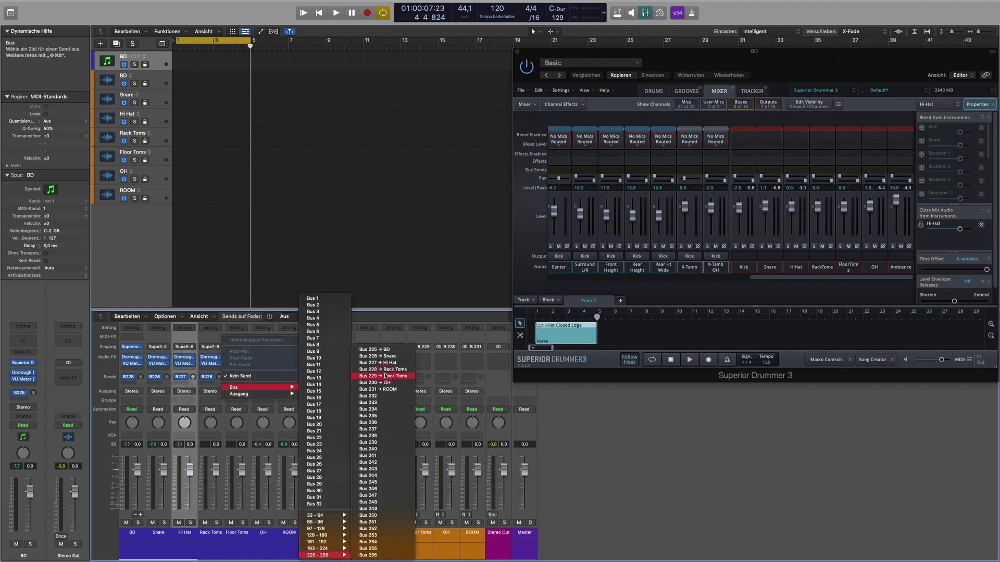
{"action": "left_click", "coordinate": [383, 376]}
{"action": "left_click", "coordinate": [259, 377]}
{"action": "mouse_move", "coordinate": [281, 387]}
{"action": "mouse_move", "coordinate": [343, 555]}
{"action": "left_click", "coordinate": [414, 384]}
{"action": "left_click", "coordinate": [280, 383]}
{"action": "mouse_move", "coordinate": [307, 387]}
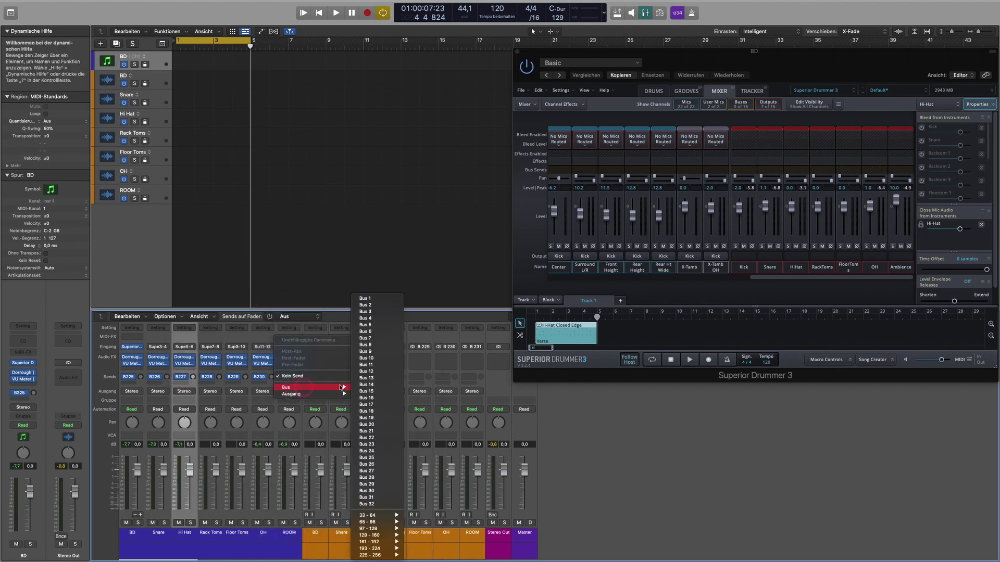
{"action": "mouse_move", "coordinate": [370, 556]}
{"action": "left_click", "coordinate": [438, 401]}
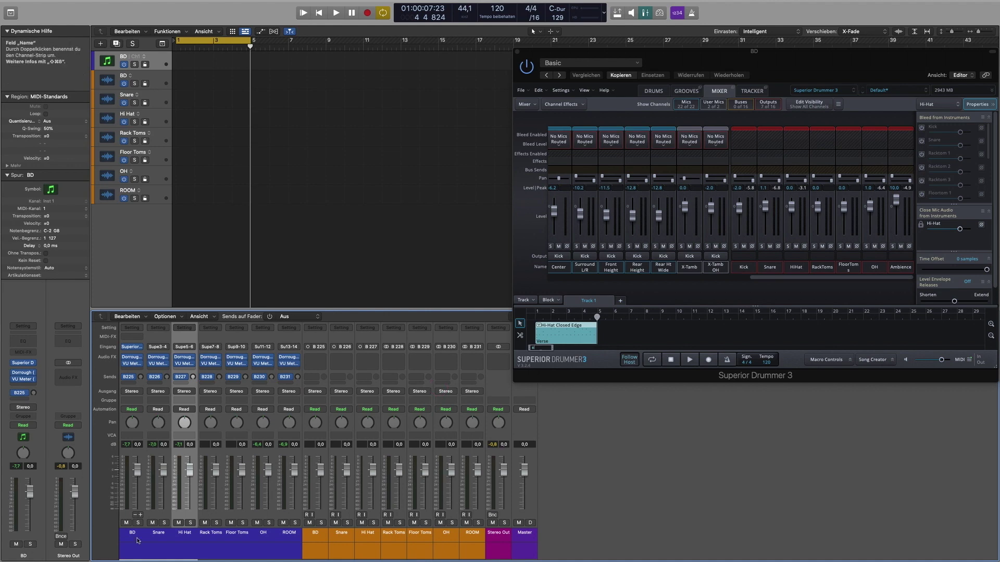
Step: Switch the bus sends of all seven instrument channels, from BD to ROOM, to Pre-Fader
{"action": "left_click", "coordinate": [142, 378]}
{"action": "left_click", "coordinate": [143, 415]}
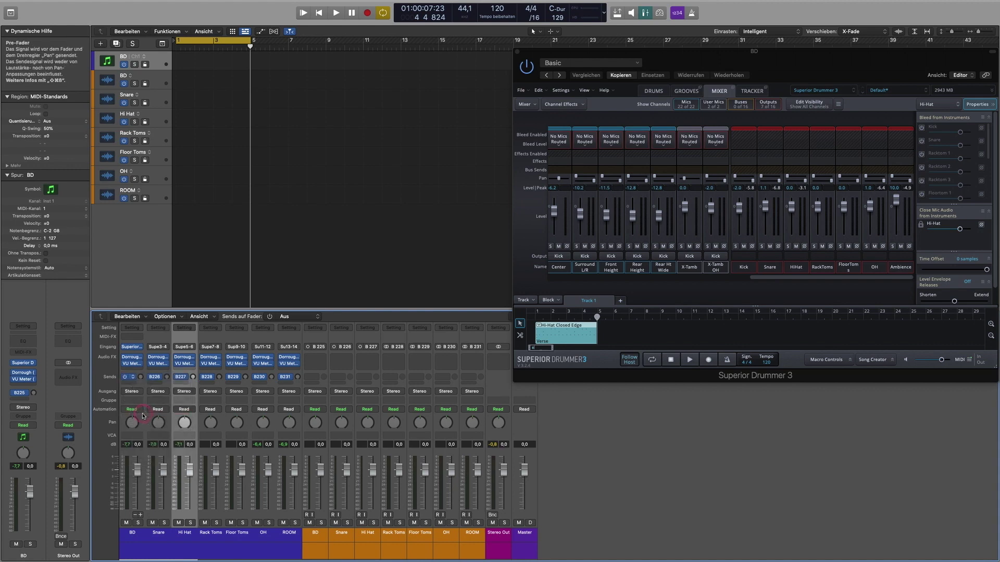
{"action": "left_click", "coordinate": [157, 378]}
{"action": "left_click", "coordinate": [168, 414]}
{"action": "left_click", "coordinate": [193, 377]}
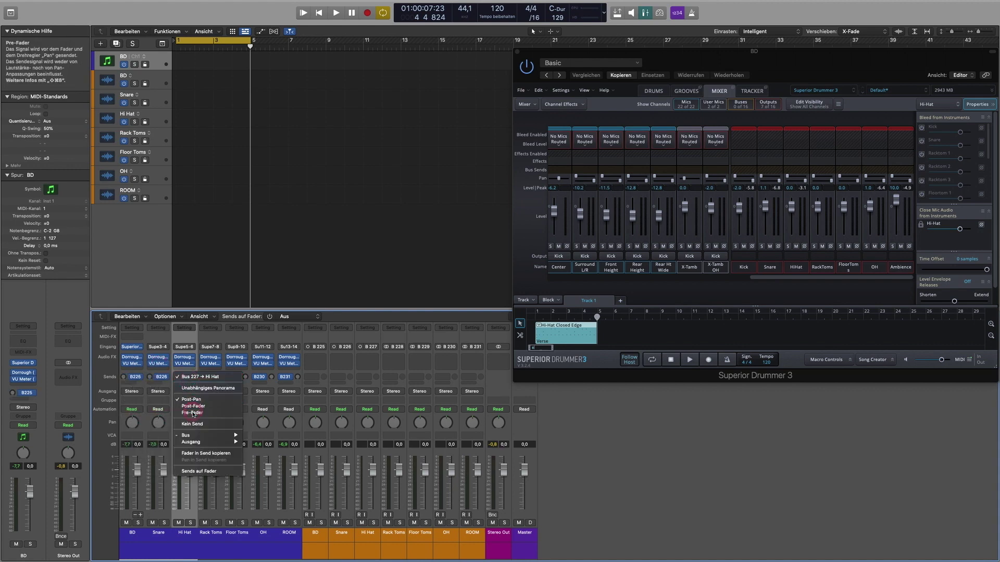
{"action": "left_click", "coordinate": [193, 413]}
{"action": "left_click", "coordinate": [219, 378]}
{"action": "left_click", "coordinate": [220, 414]}
{"action": "left_click", "coordinate": [246, 378]}
{"action": "left_click", "coordinate": [245, 413]}
{"action": "left_click", "coordinate": [271, 377]}
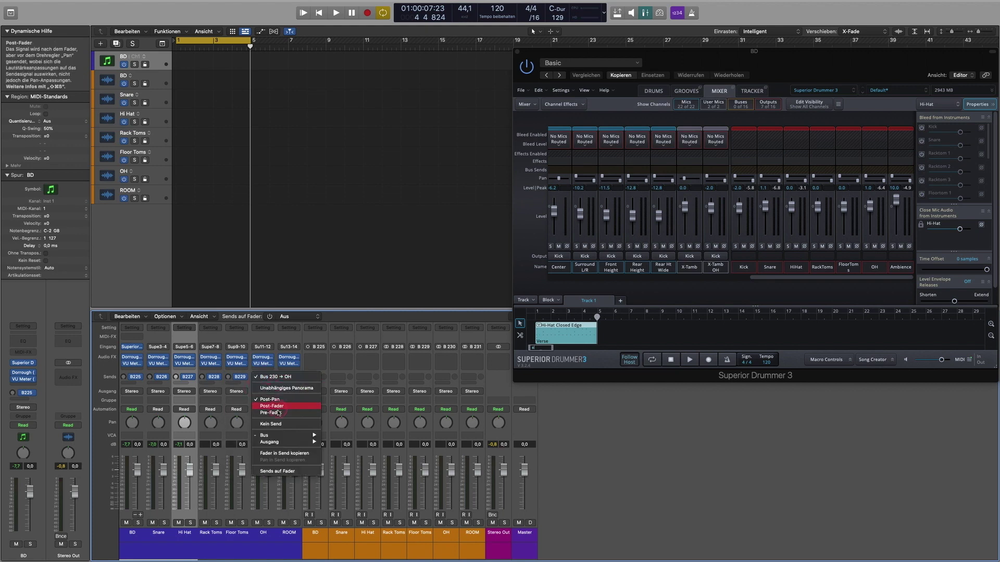
{"action": "left_click", "coordinate": [273, 414]}
{"action": "left_click", "coordinate": [297, 378]}
{"action": "left_click", "coordinate": [298, 413]}
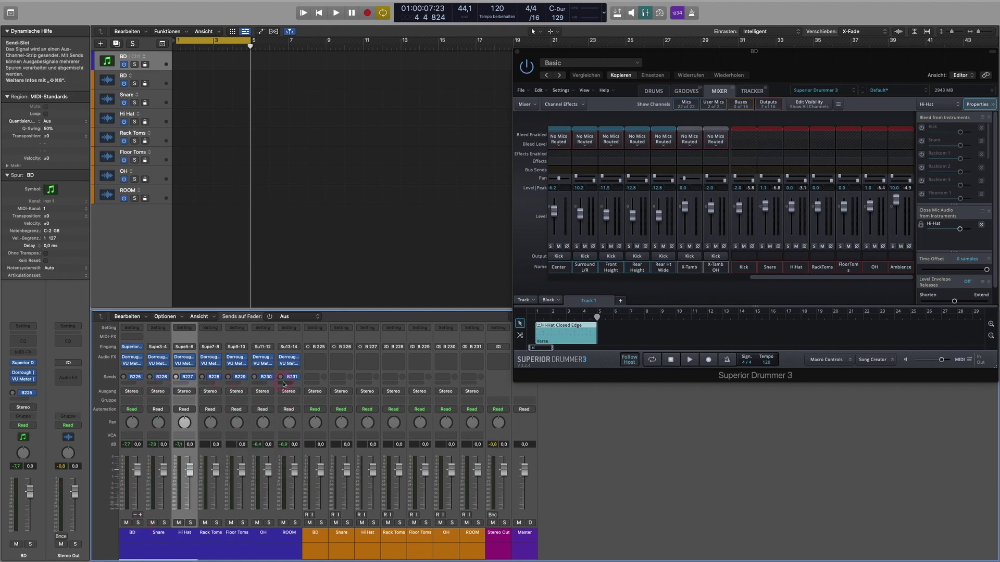
Step: Set the output of all seven instrument channels together to none (Ohne)
{"action": "left_click_drag", "start_coordinate": [130, 537], "coordinate": [289, 536]}
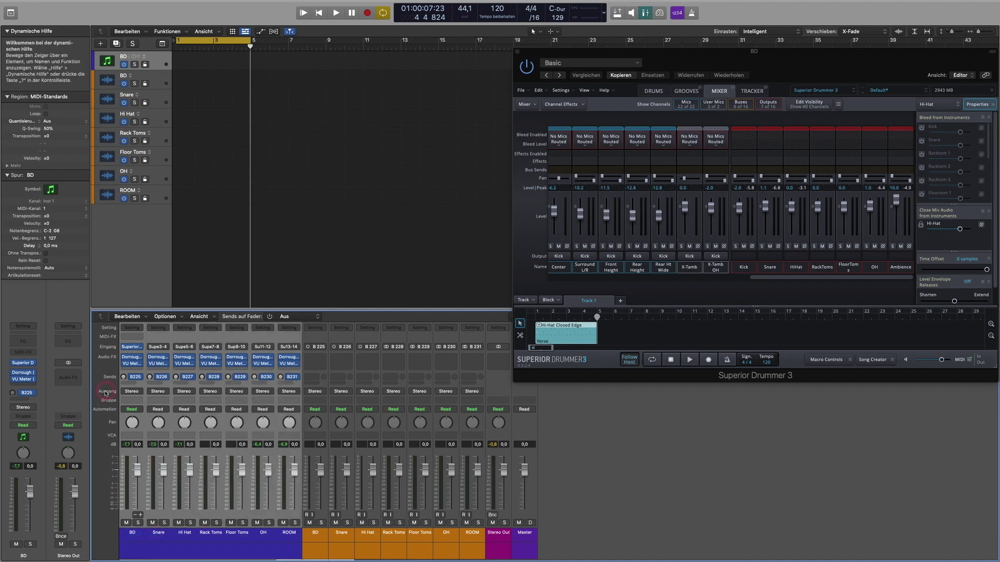
{"action": "left_click", "coordinate": [133, 392]}
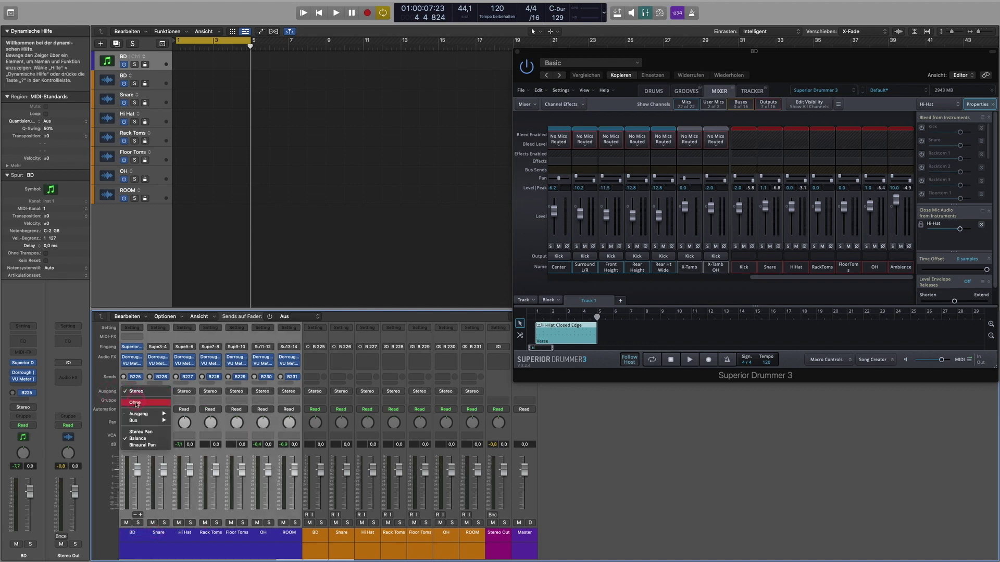
{"action": "left_click", "coordinate": [136, 404]}
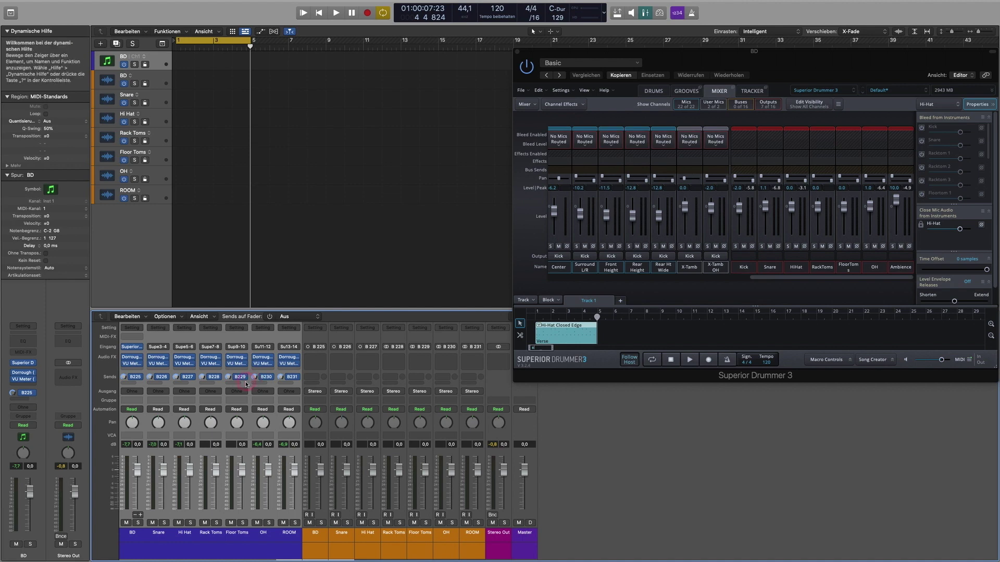
Step: Play back the groove from the start to check the signal on the instrument channels, and stop
{"action": "key", "text": "Return"}
{"action": "key", "text": "space"}
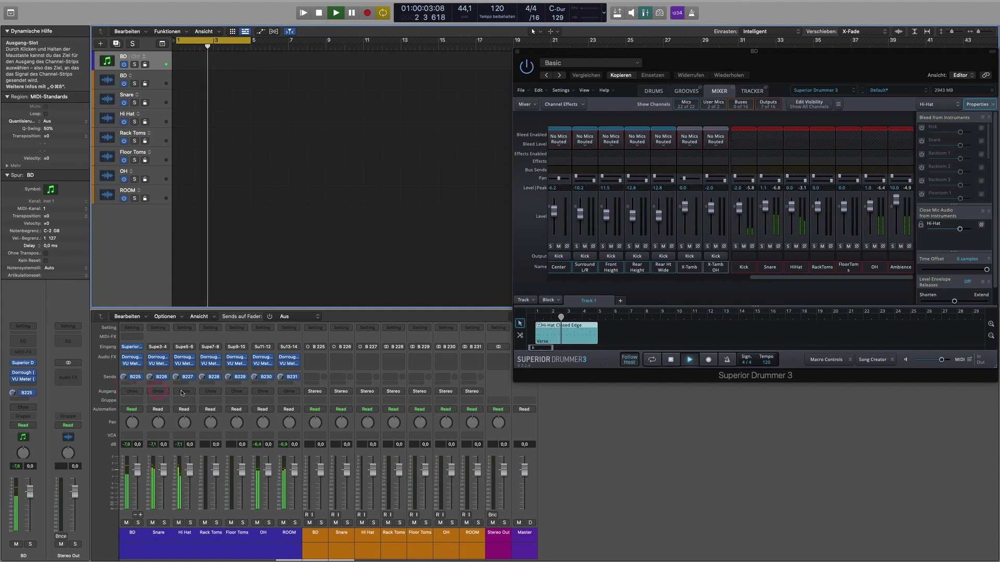
{"action": "key", "text": "space"}
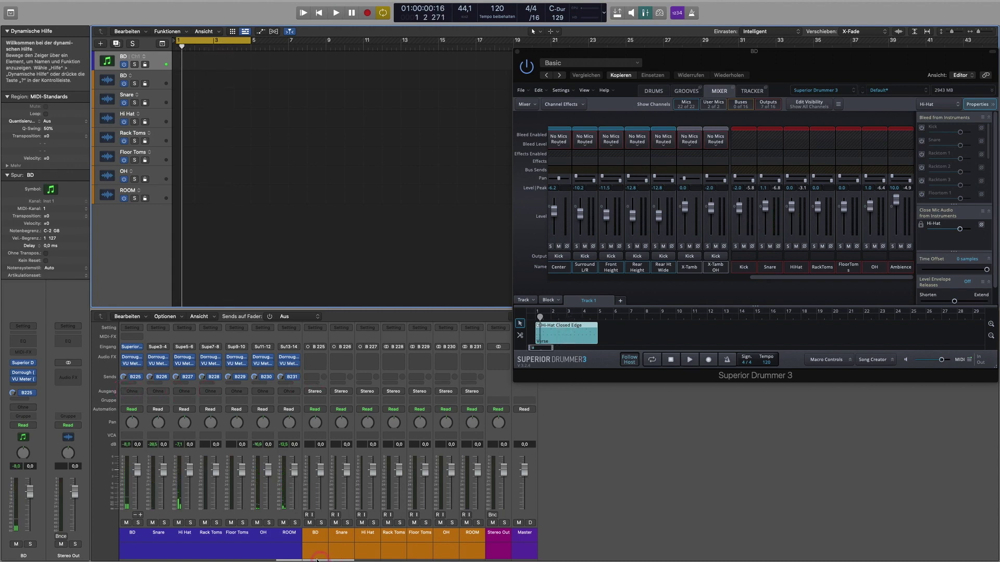
Step: Enable input monitoring on all seven audio tracks from BD to ROOM, and play back the groove to check their levels
{"action": "left_click_drag", "start_coordinate": [315, 544], "coordinate": [466, 545]}
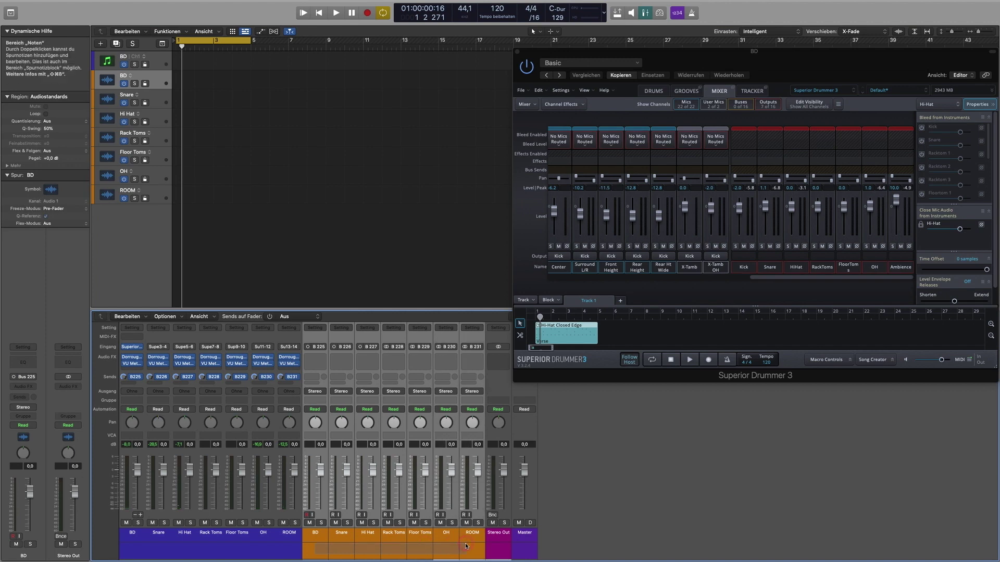
{"action": "left_click", "coordinate": [312, 516]}
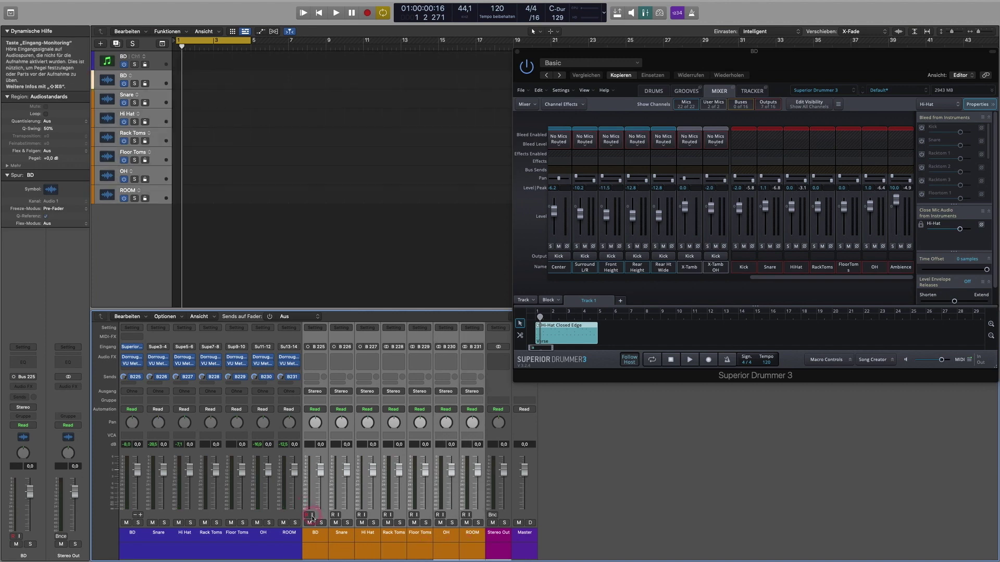
{"action": "left_click", "coordinate": [716, 460]}
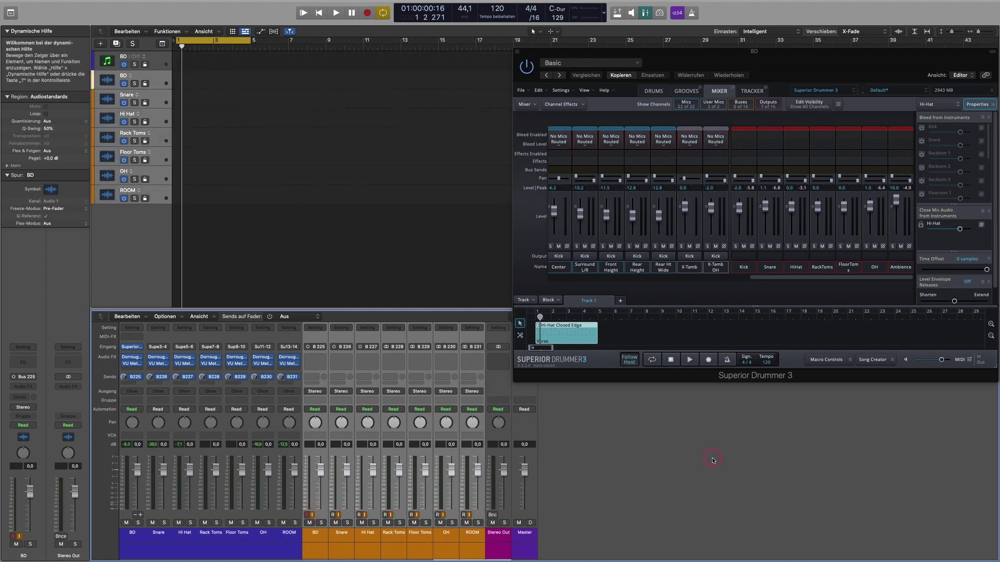
{"action": "key", "text": "space"}
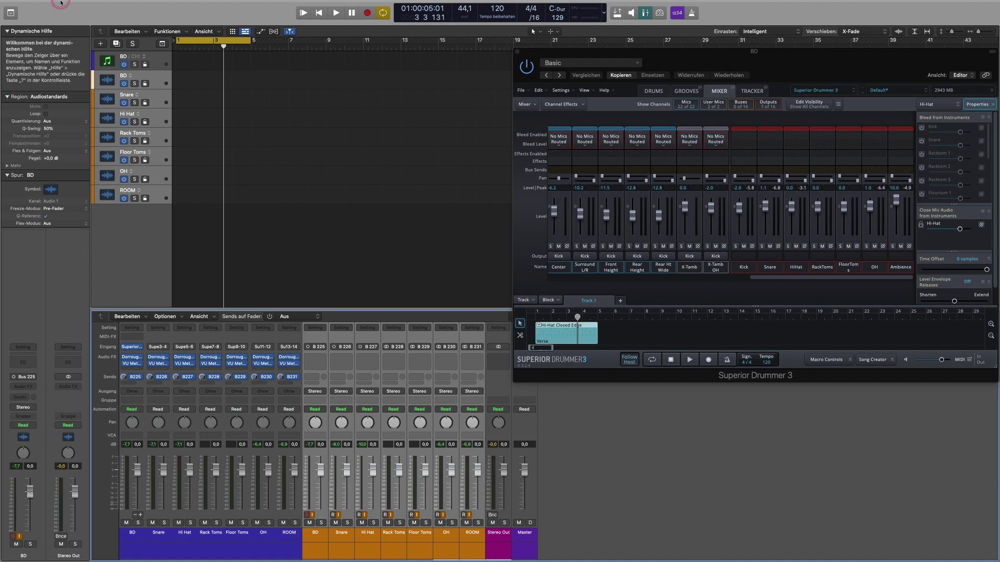
Step: Open the general audio preferences to examine the software monitoring and input monitoring options
{"action": "left_click", "coordinate": [39, 8]}
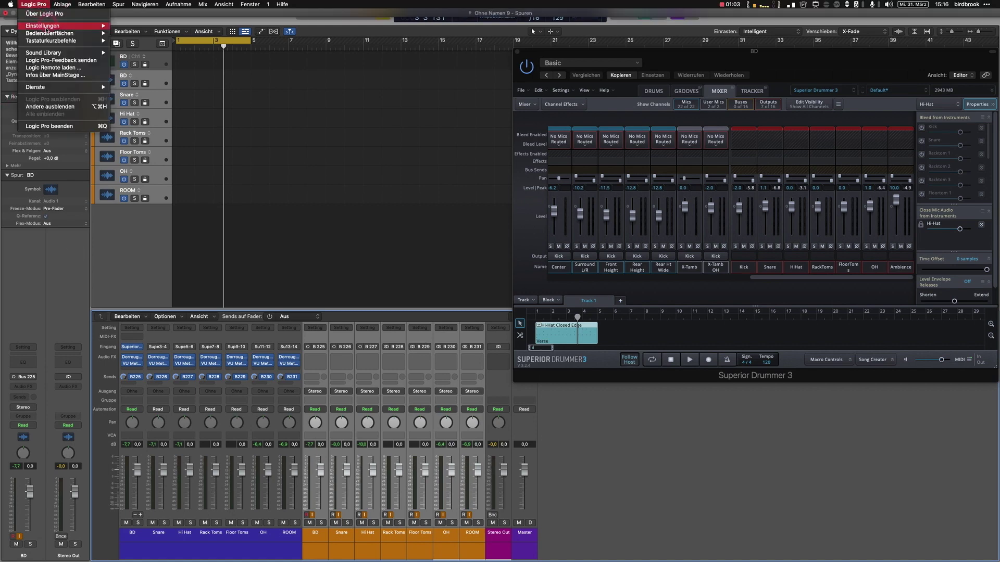
{"action": "mouse_move", "coordinate": [46, 26]}
{"action": "left_click", "coordinate": [136, 33]}
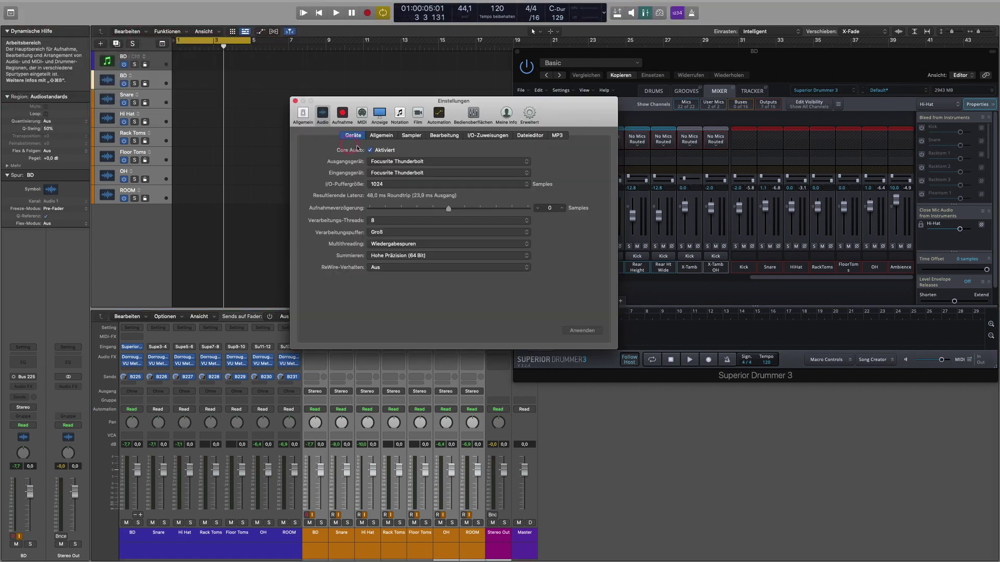
{"action": "left_click", "coordinate": [386, 136]}
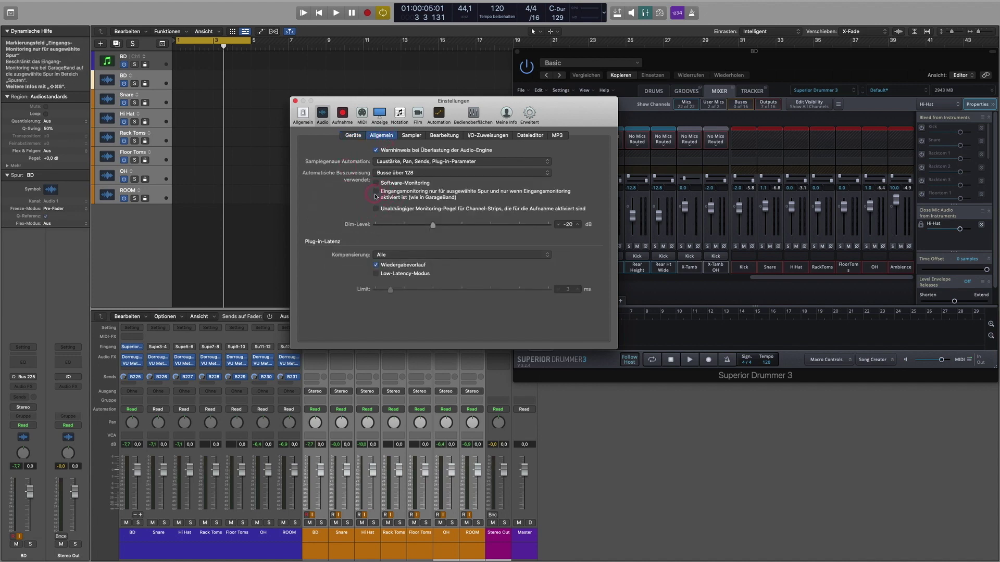
Step: Examine the software and selected-track-only monitoring options, select the audio channels from BD to ROOM one by one, and close the preferences
{"action": "mouse_move", "coordinate": [439, 195]}
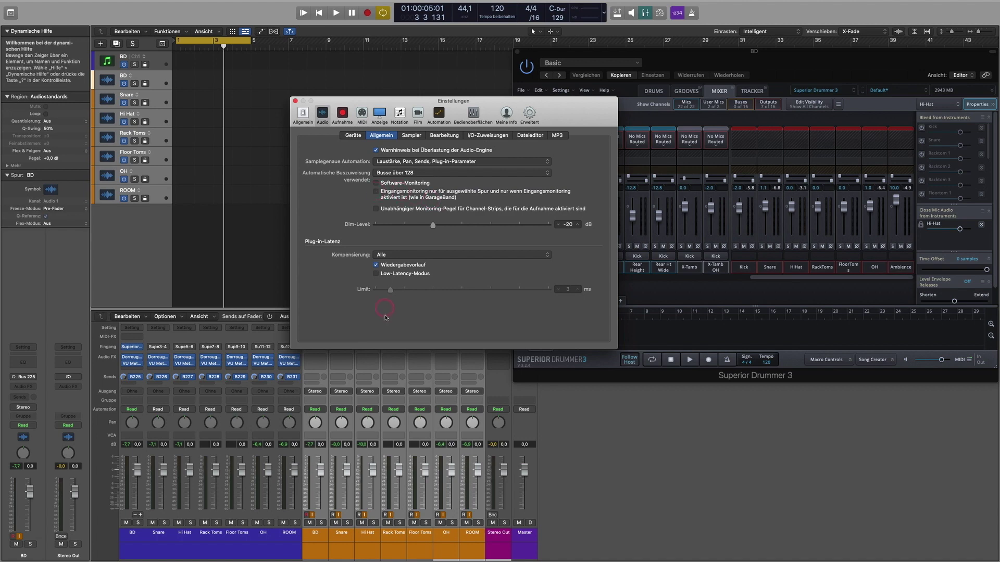
{"action": "left_click", "coordinate": [323, 550]}
{"action": "left_click", "coordinate": [341, 547]}
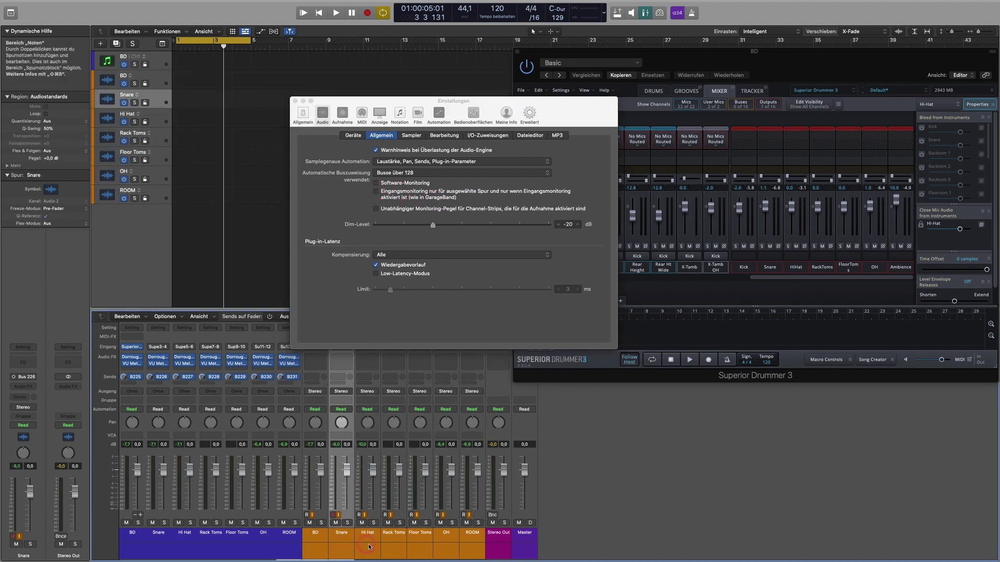
{"action": "left_click", "coordinate": [371, 545]}
{"action": "left_click", "coordinate": [396, 544]}
{"action": "left_click", "coordinate": [419, 543]}
{"action": "left_click", "coordinate": [443, 541]}
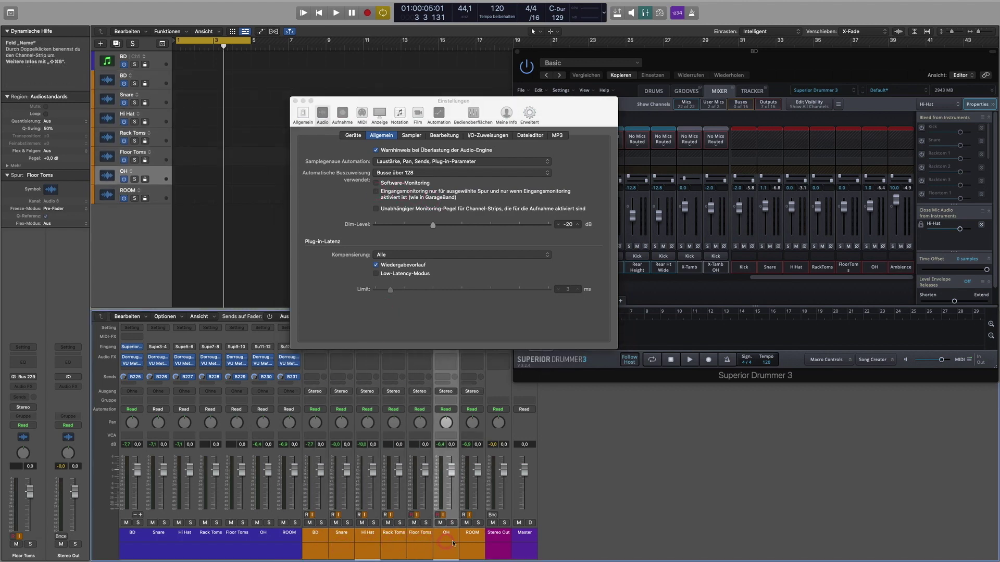
{"action": "left_click", "coordinate": [465, 540]}
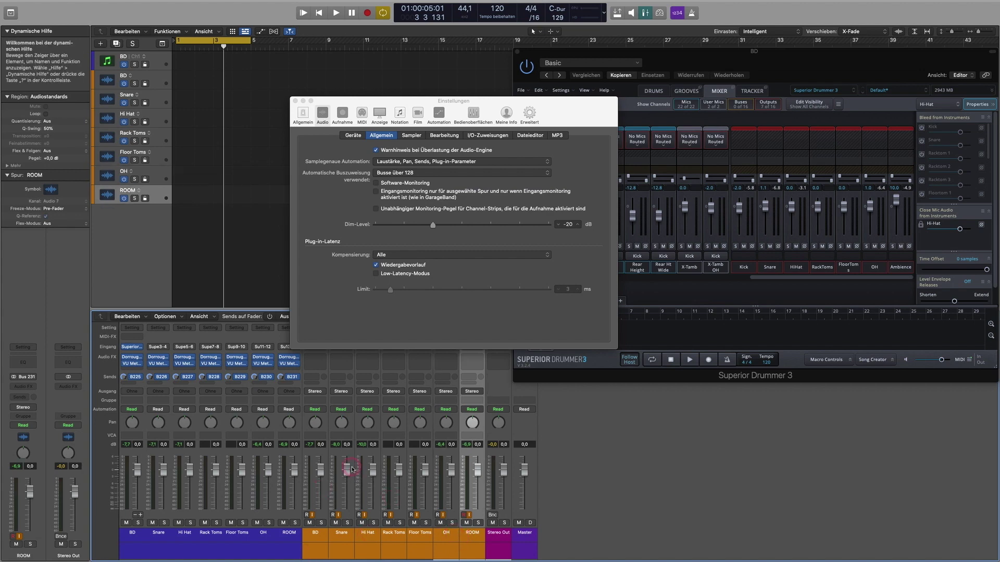
{"action": "left_click", "coordinate": [295, 100]}
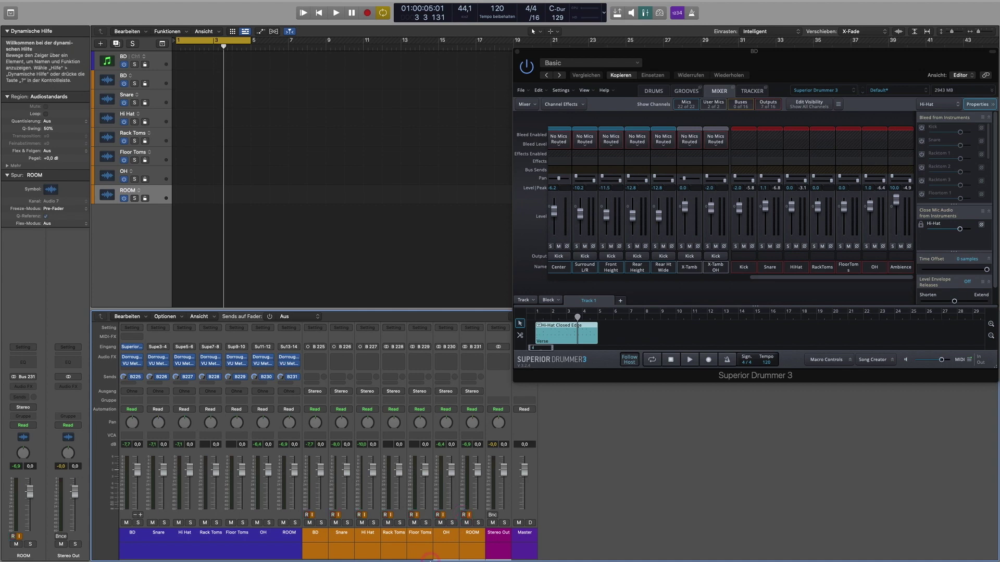
Step: Record the groove onto all seven audio tracks from BD to ROOM, and switch off their input monitoring together
{"action": "key", "text": "space"}
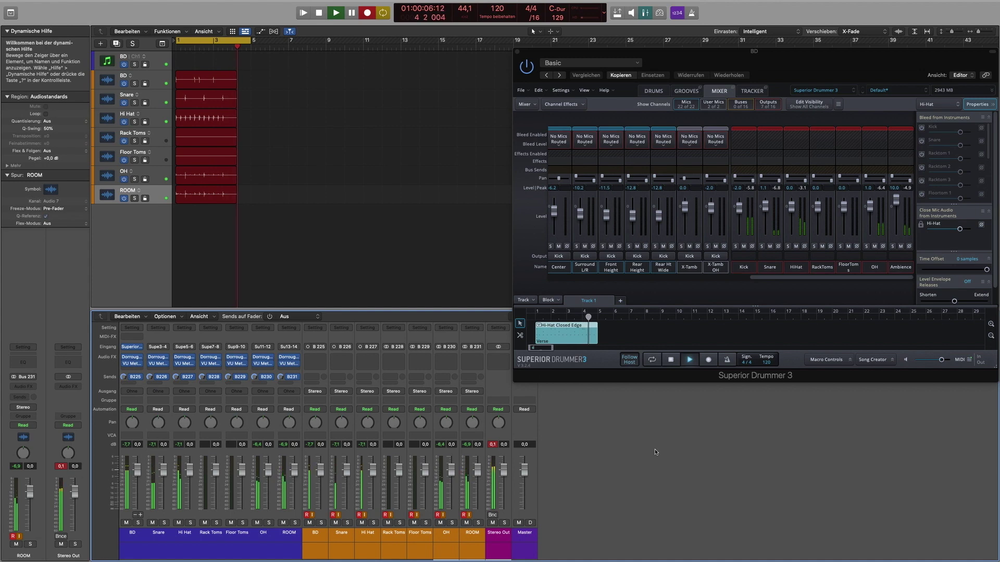
{"action": "key", "text": "space"}
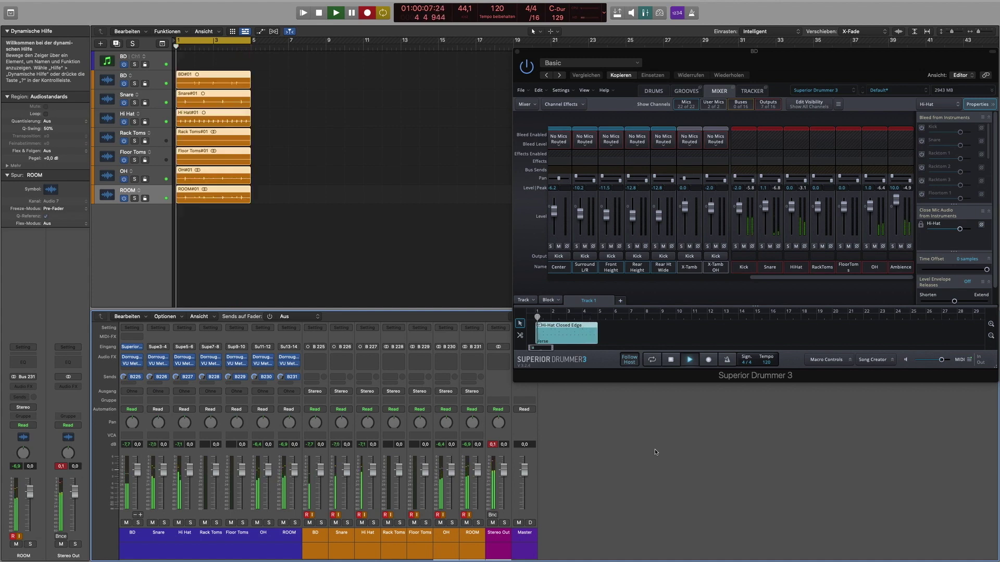
{"action": "left_click_drag", "start_coordinate": [475, 546], "coordinate": [316, 549]}
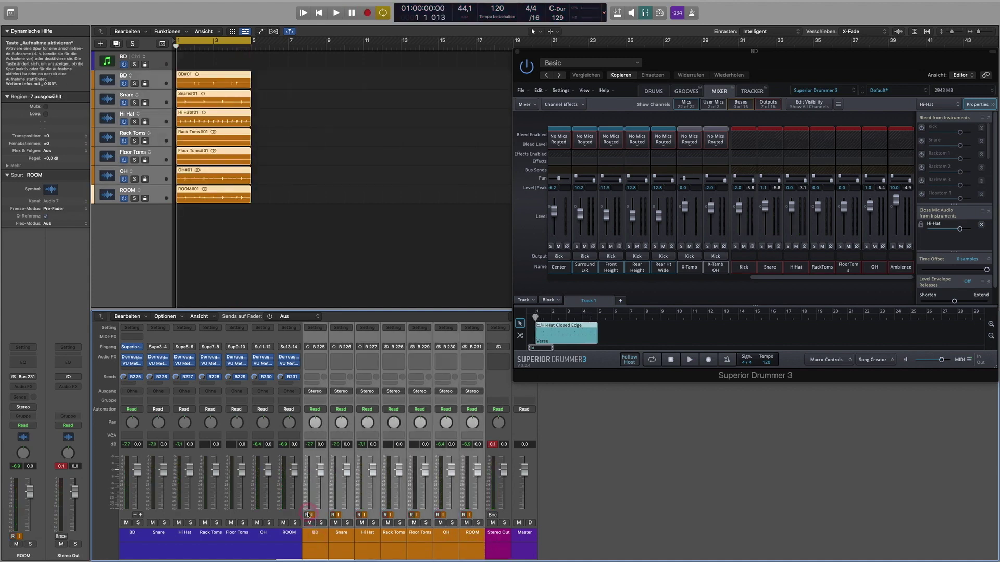
{"action": "left_click", "coordinate": [271, 226]}
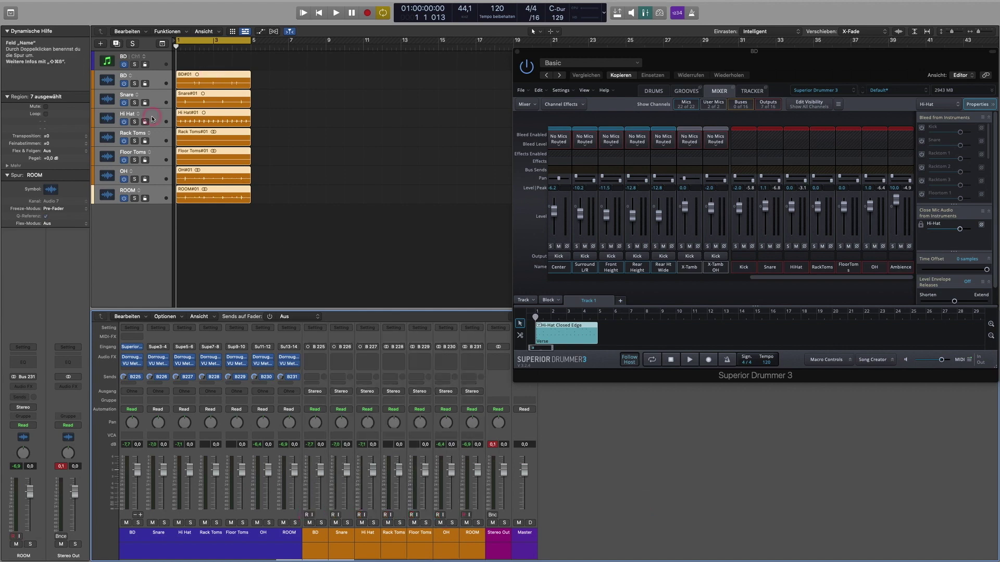
Step: Rebalance the recorded drums during playback by setting the audio channel faders to -1.0 dB for Snare, -16.0 dB for Hi Hat and -16.4 dB for ROOM
{"action": "key", "text": "space"}
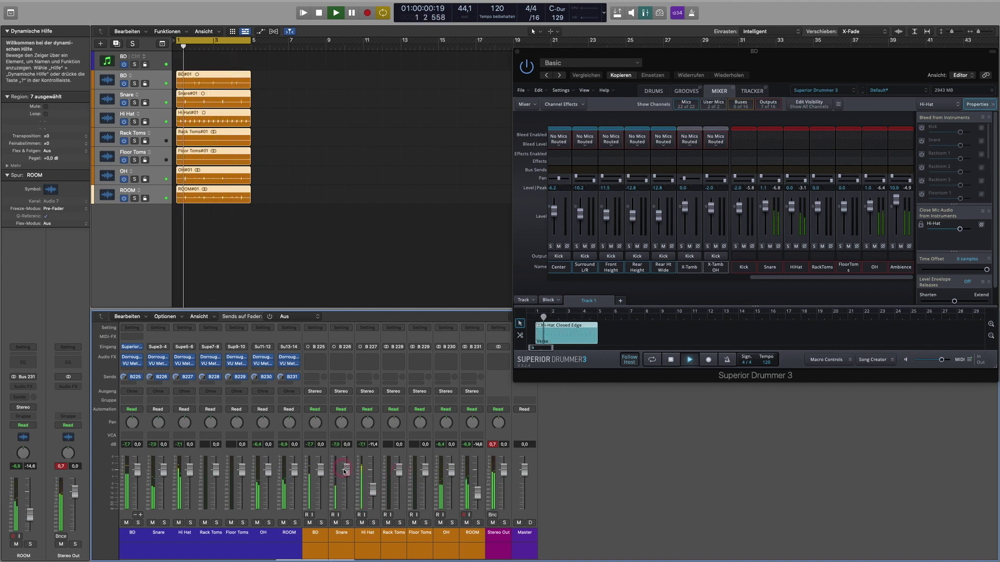
{"action": "left_click_drag", "start_coordinate": [346, 470], "coordinate": [346, 475]}
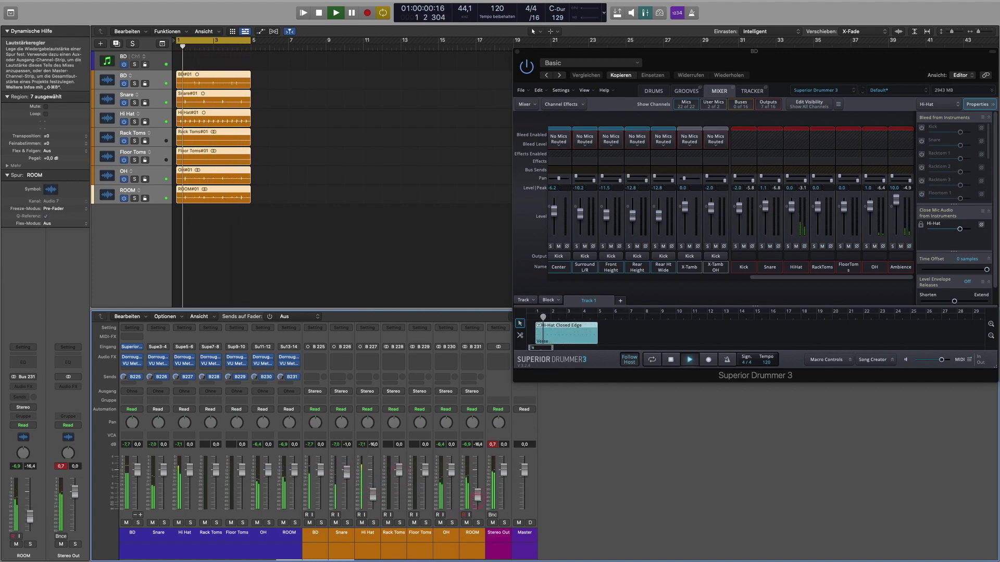
{"action": "key", "text": "space"}
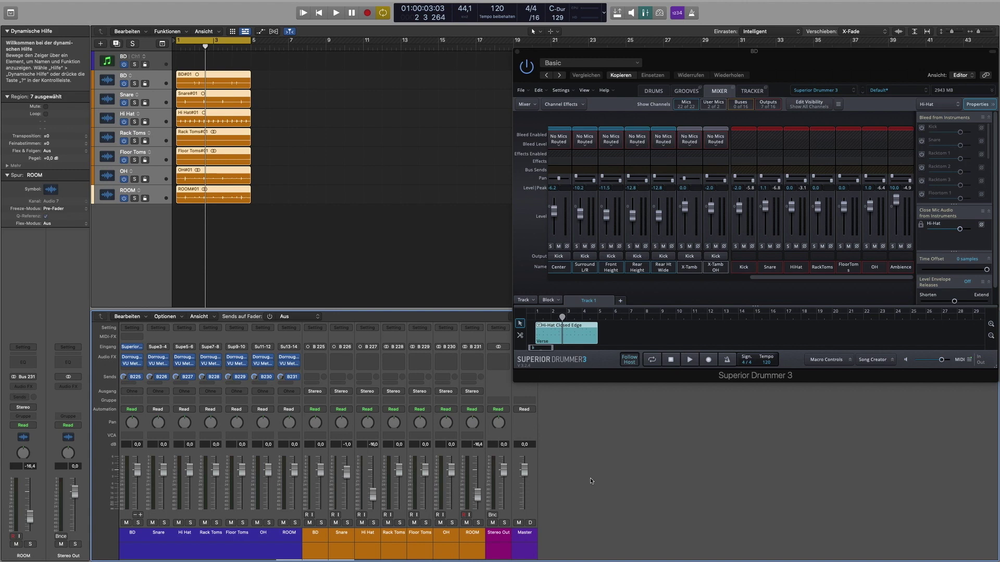
{"action": "left_click", "coordinate": [590, 481]}
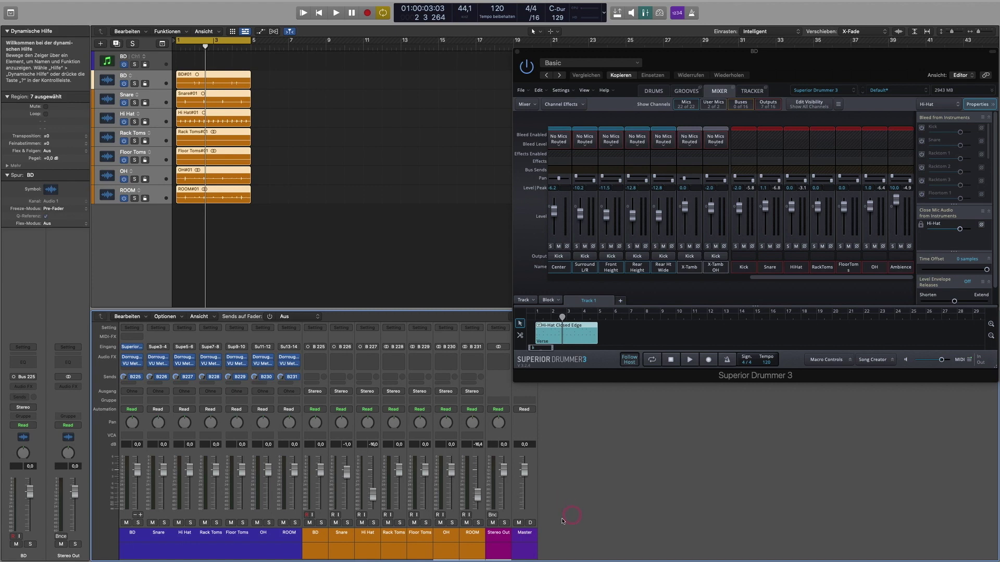
Step: Insert the NA PSA1000 distortion in mono on the Snare audio channel
{"action": "left_click", "coordinate": [252, 217]}
{"action": "left_click", "coordinate": [339, 543]}
{"action": "left_click", "coordinate": [344, 361]}
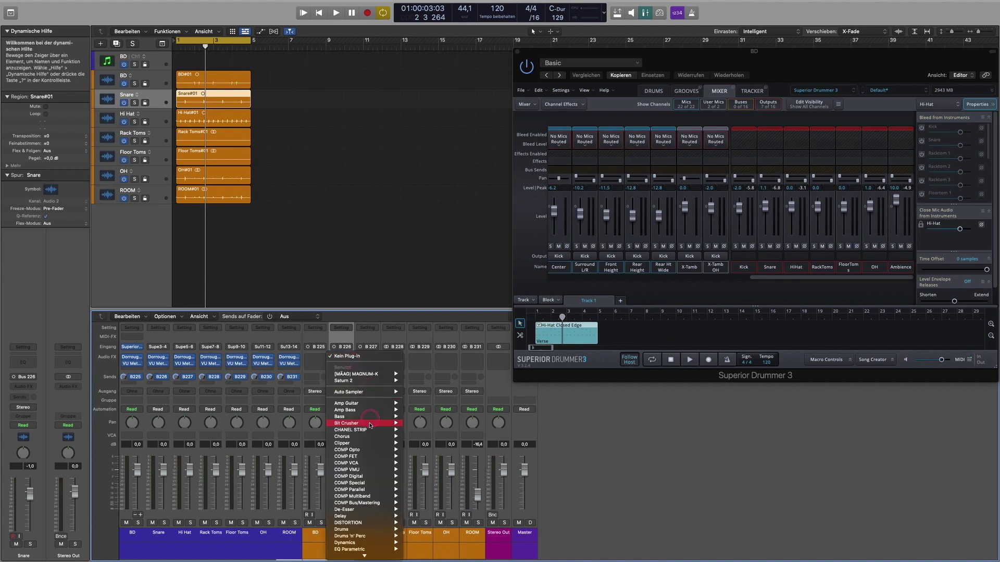
{"action": "scroll", "coordinate": [371, 426], "scroll_direction": "down", "scroll_amount": 3}
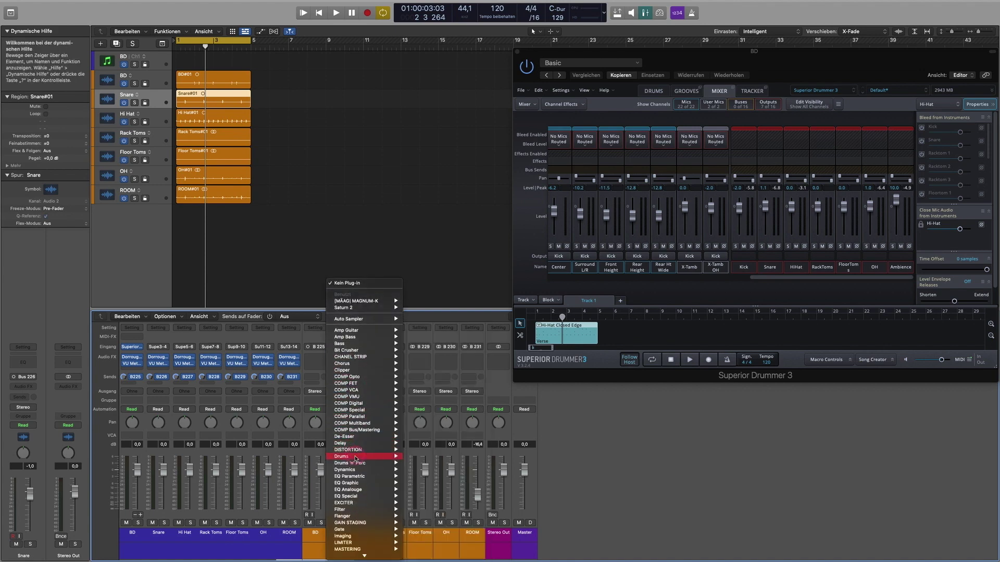
{"action": "mouse_move", "coordinate": [359, 450]}
{"action": "mouse_move", "coordinate": [456, 450]}
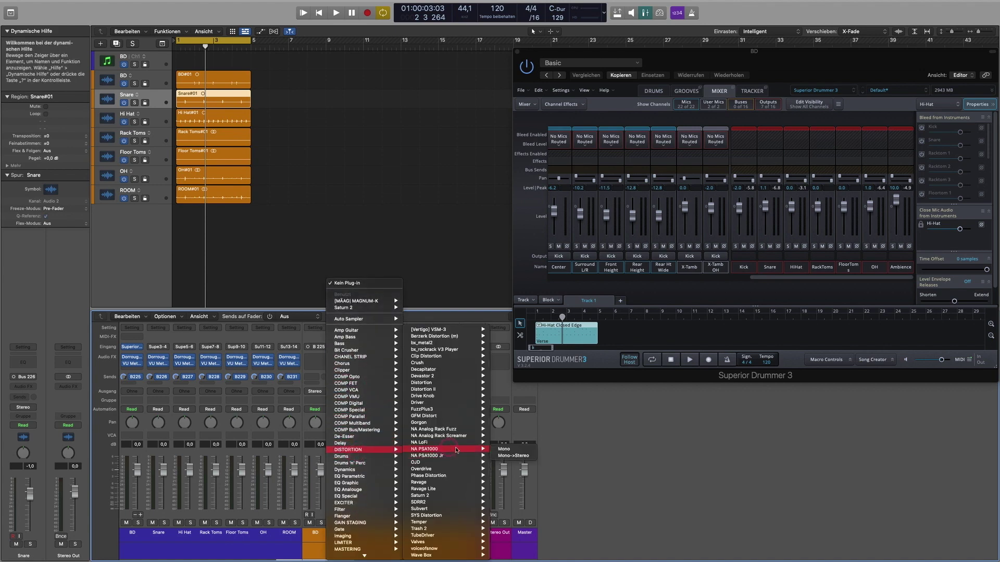
{"action": "left_click", "coordinate": [504, 450]}
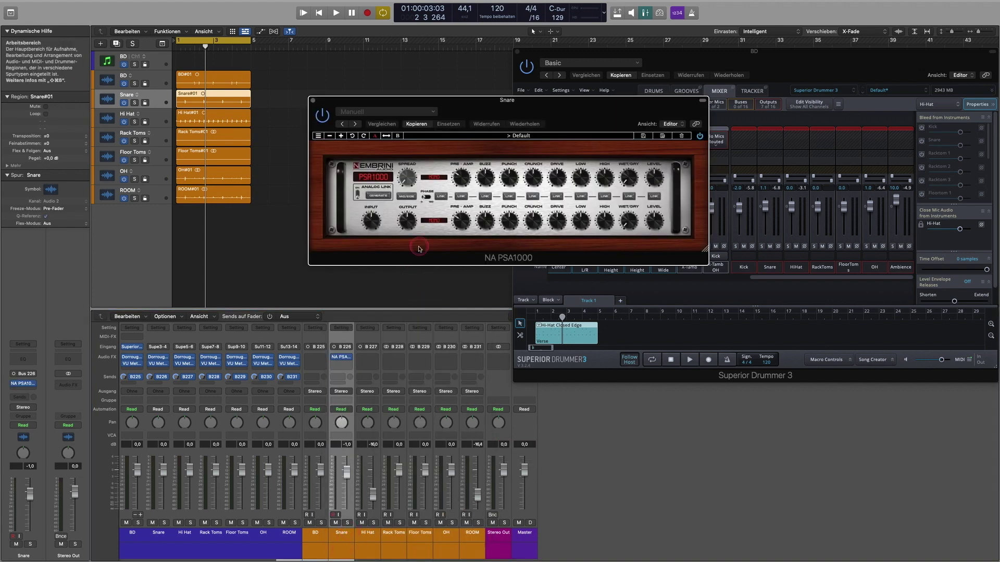
Step: Shape the snare's distortion with the PSA1000 knobs during playback, close the plug-in, and listen to the groove again
{"action": "key", "text": "space"}
{"action": "left_click_drag", "start_coordinate": [481, 115], "coordinate": [554, 205]}
{"action": "mouse_move", "coordinate": [519, 234]}
{"action": "left_mouse_down"}
{"action": "mouse_move", "coordinate": [530, 210]}
{"action": "mouse_move", "coordinate": [500, 234]}
{"action": "left_mouse_up"}
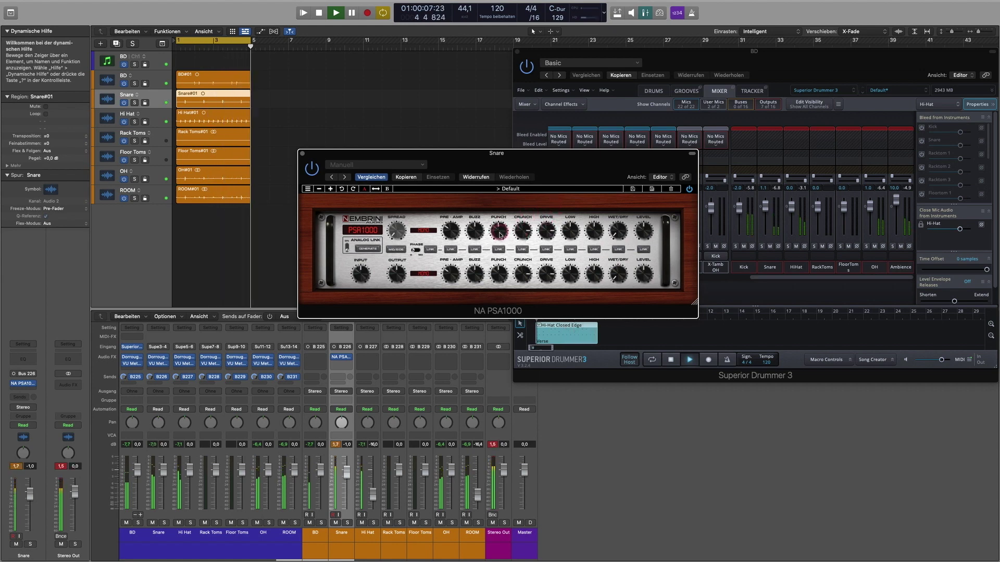
{"action": "mouse_move", "coordinate": [595, 230]}
{"action": "left_mouse_down"}
{"action": "mouse_move", "coordinate": [592, 253]}
{"action": "mouse_move", "coordinate": [591, 238]}
{"action": "left_mouse_up"}
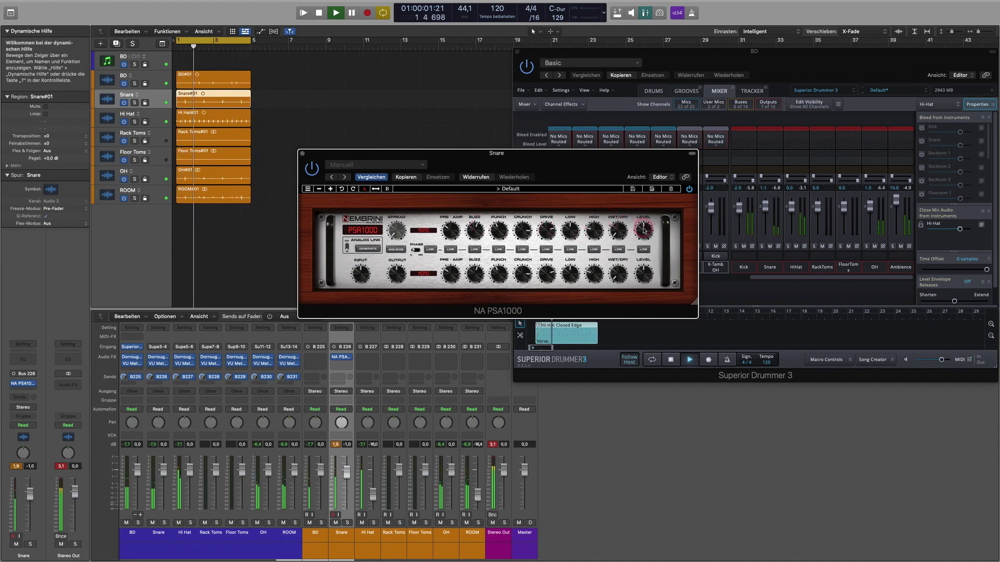
{"action": "left_click", "coordinate": [300, 154]}
{"action": "key", "text": "space"}
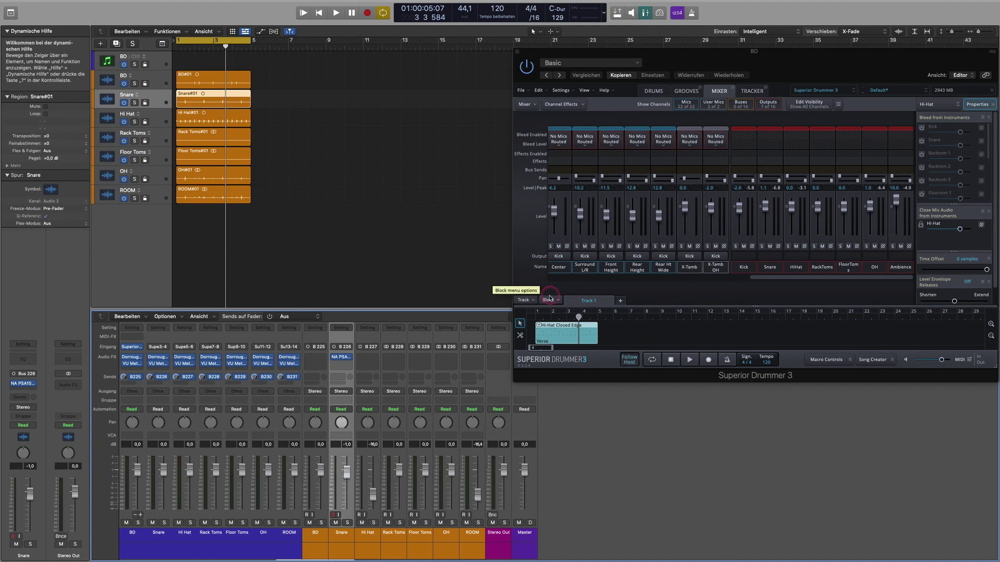
{"action": "key", "text": "space"}
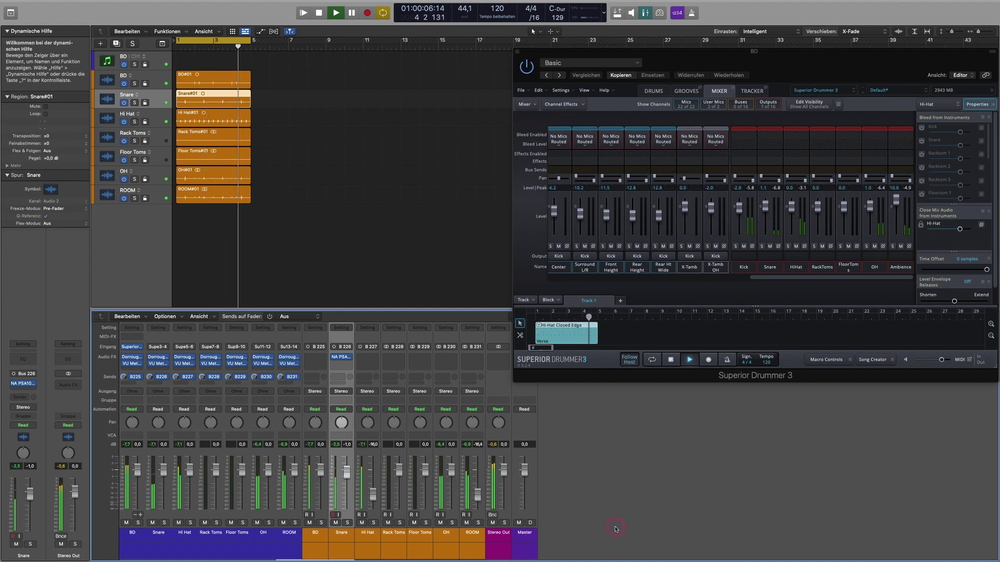
{"action": "key", "text": "space"}
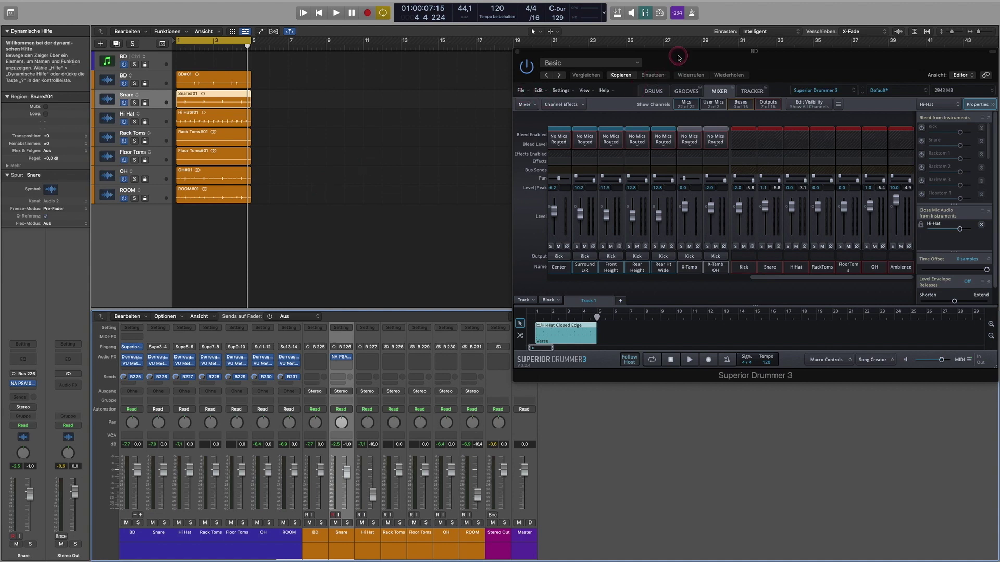
Step: Mute the recorded Snare region with the Mute tool and enable input monitoring on the Snare audio track
{"action": "left_click_drag", "start_coordinate": [580, 68], "coordinate": [465, 67]}
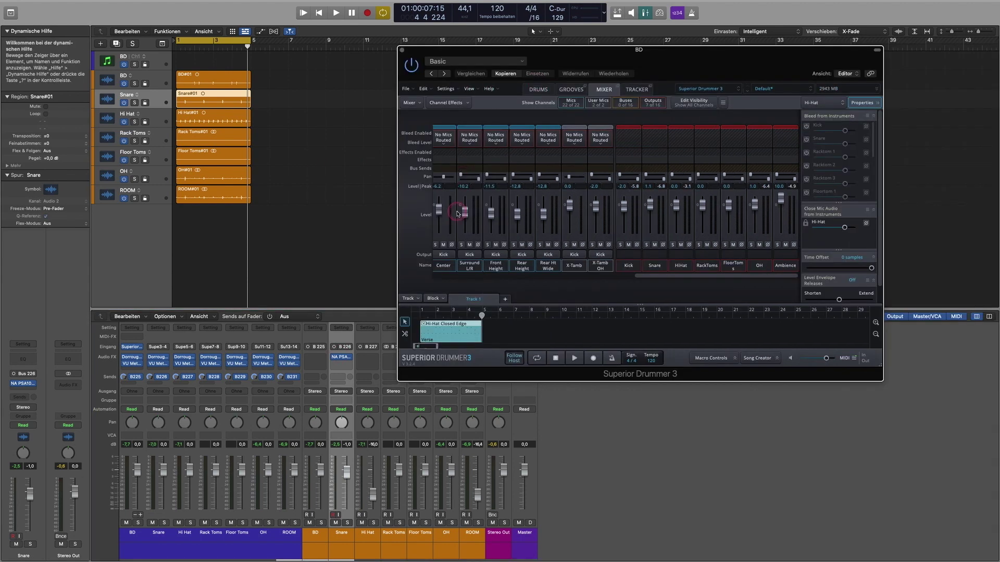
{"action": "right_click", "coordinate": [313, 61]}
{"action": "left_click", "coordinate": [352, 148]}
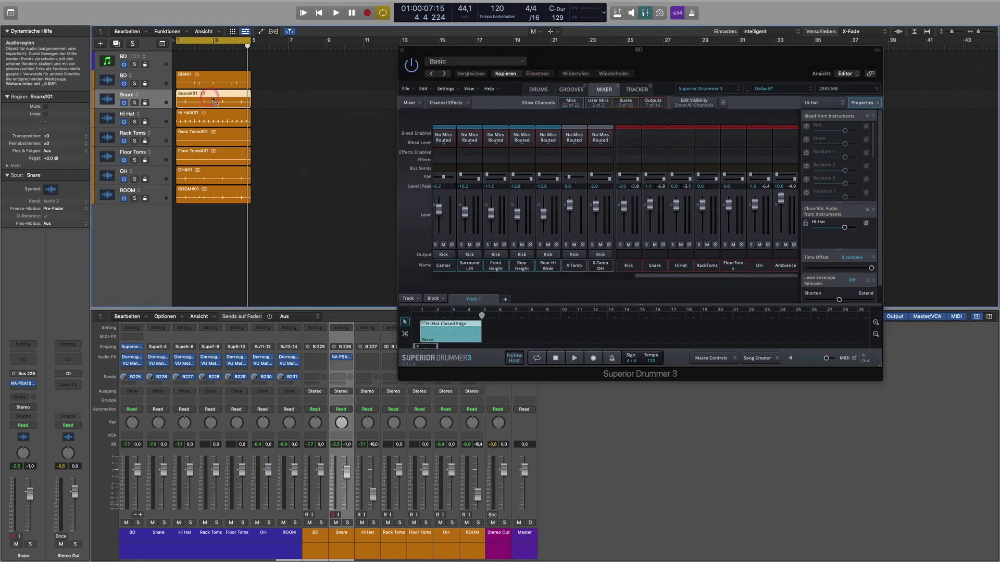
{"action": "left_click", "coordinate": [213, 98]}
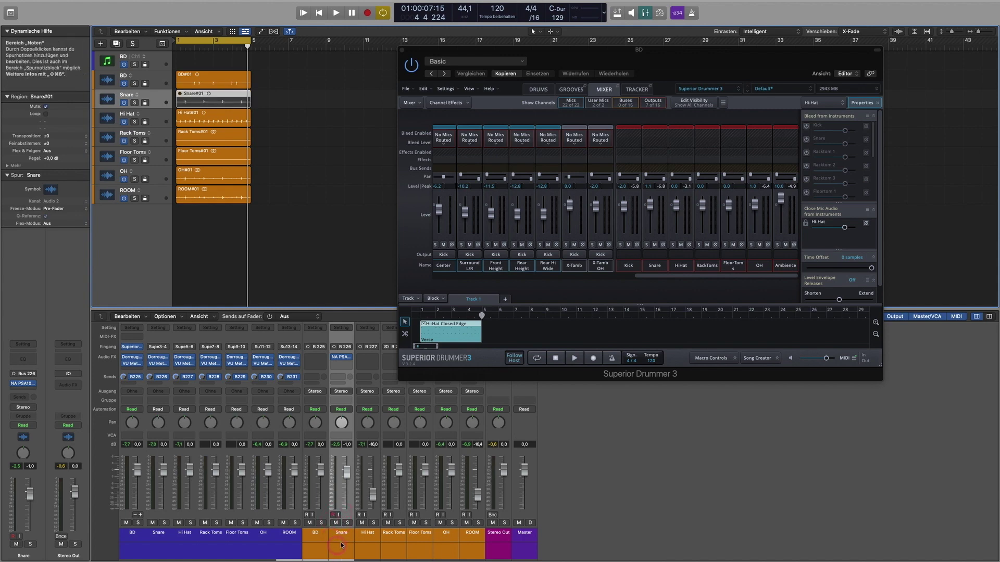
{"action": "left_click", "coordinate": [338, 515]}
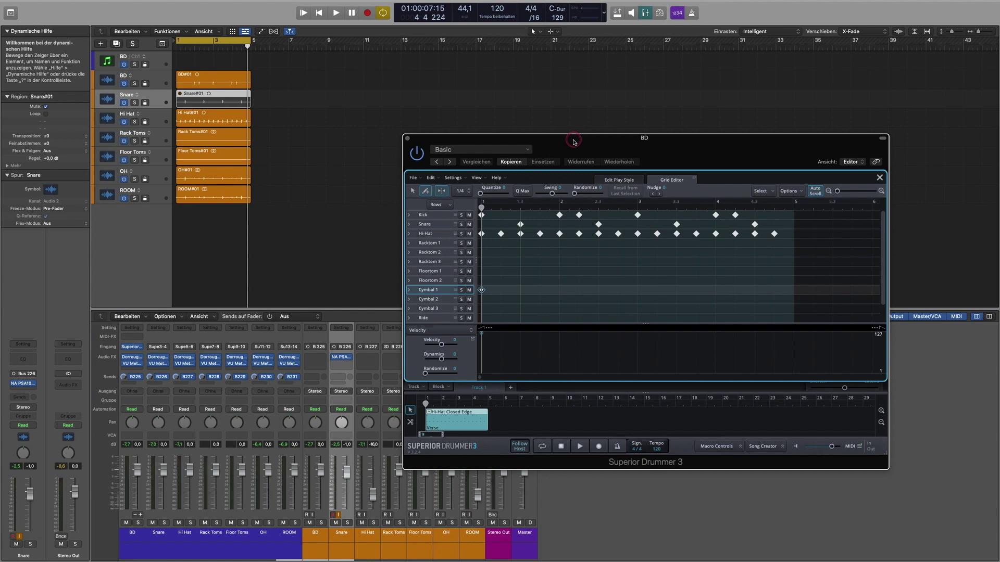
Step: Add a snare note on beat 4 of bar 1 in the Grid Editor, and play back the live snare with the recorded tracks
{"action": "left_click", "coordinate": [519, 224]}
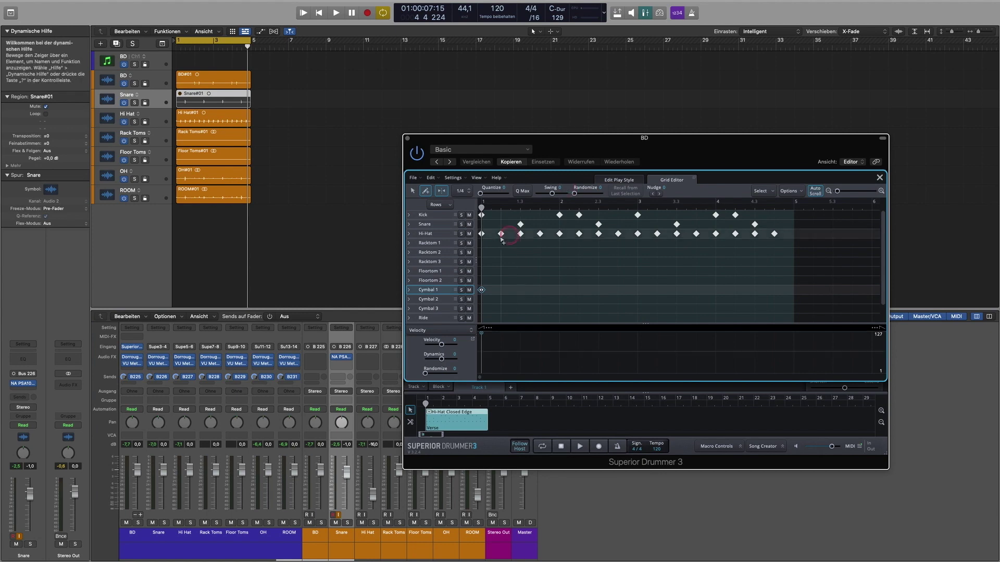
{"action": "left_click", "coordinate": [539, 225]}
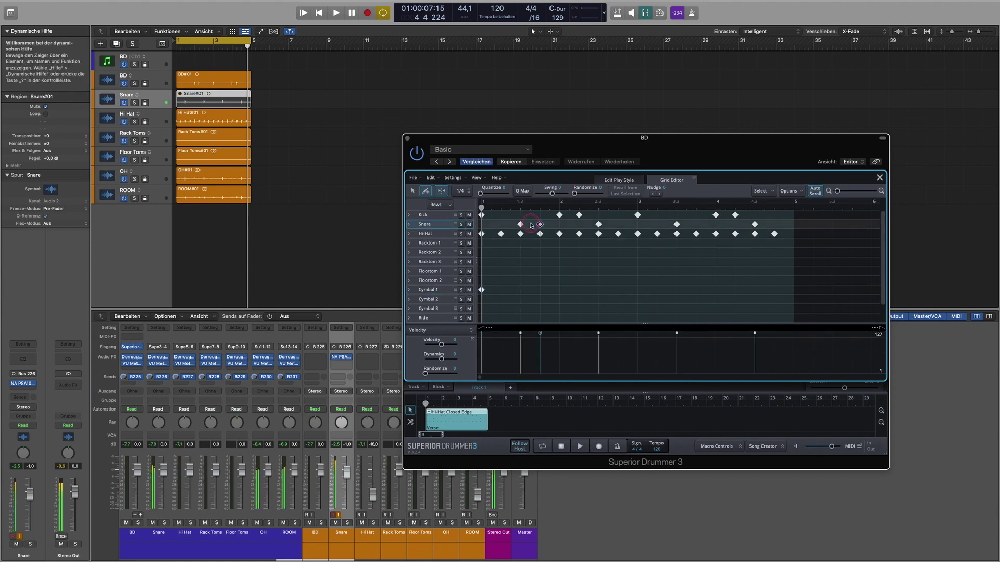
{"action": "left_click", "coordinate": [407, 138]}
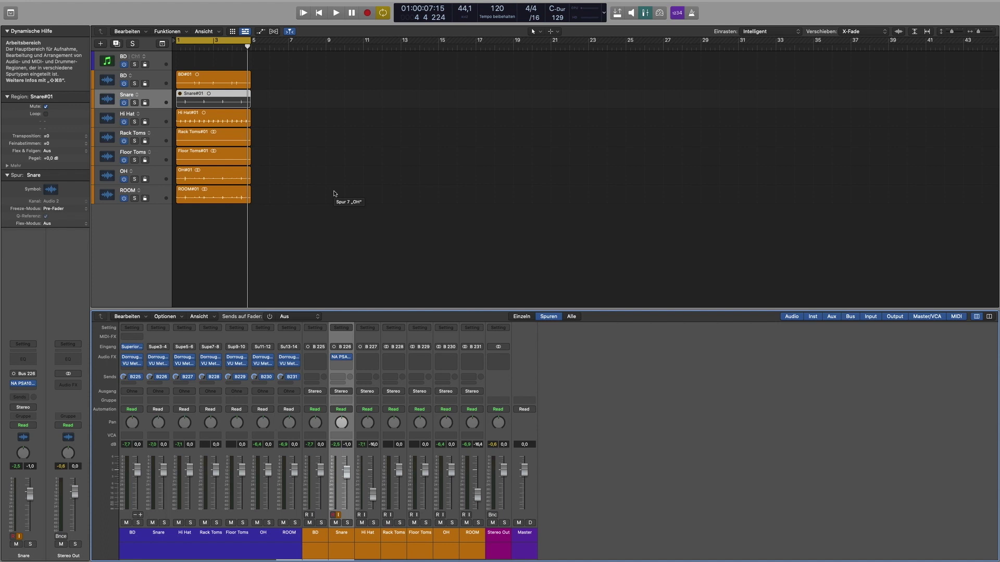
{"action": "key", "text": "space"}
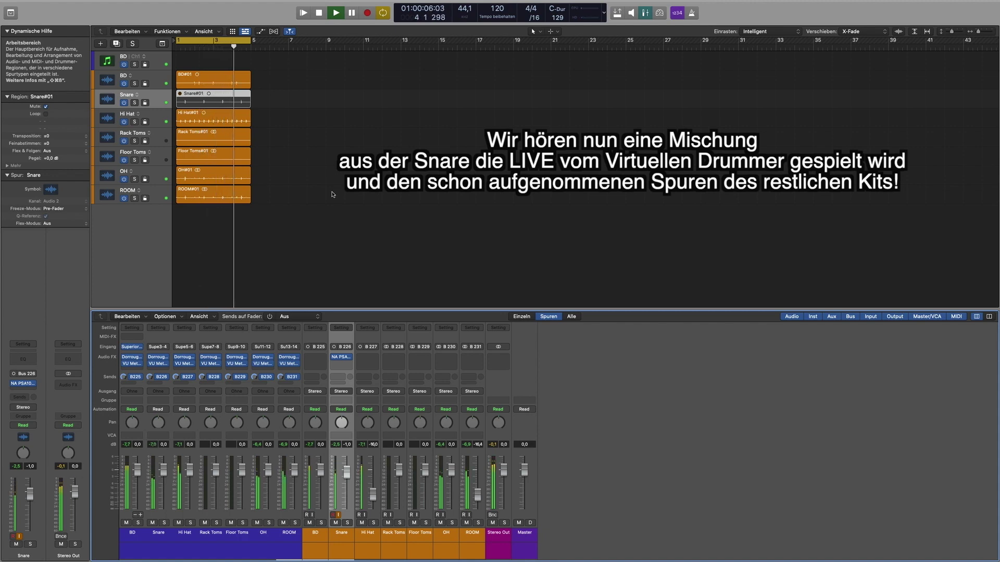
{"action": "key", "text": "space"}
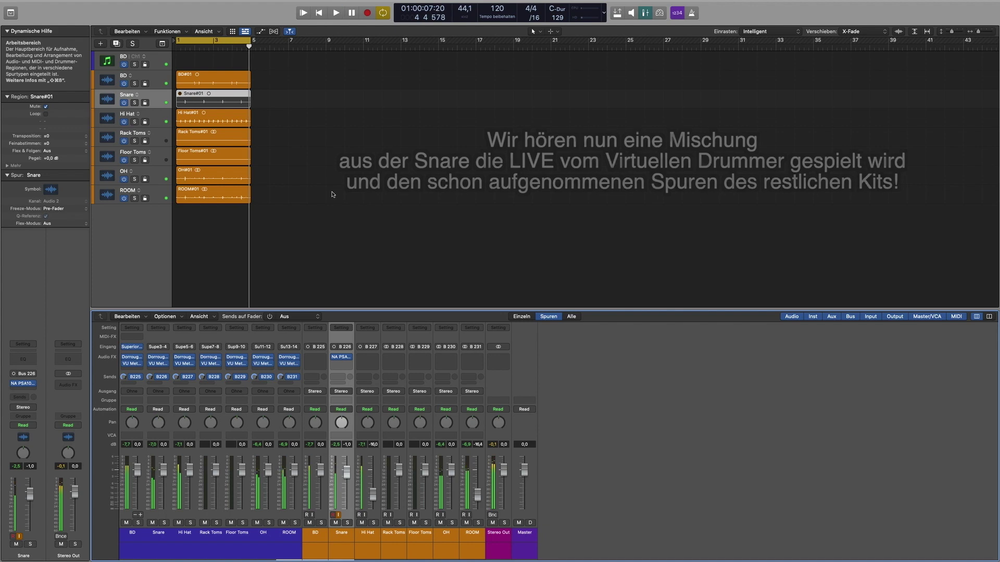
Step: Record the changed snare pattern as a second take on the Snare track, switch off its input monitoring, and play it back
{"action": "left_click", "coordinate": [337, 518]}
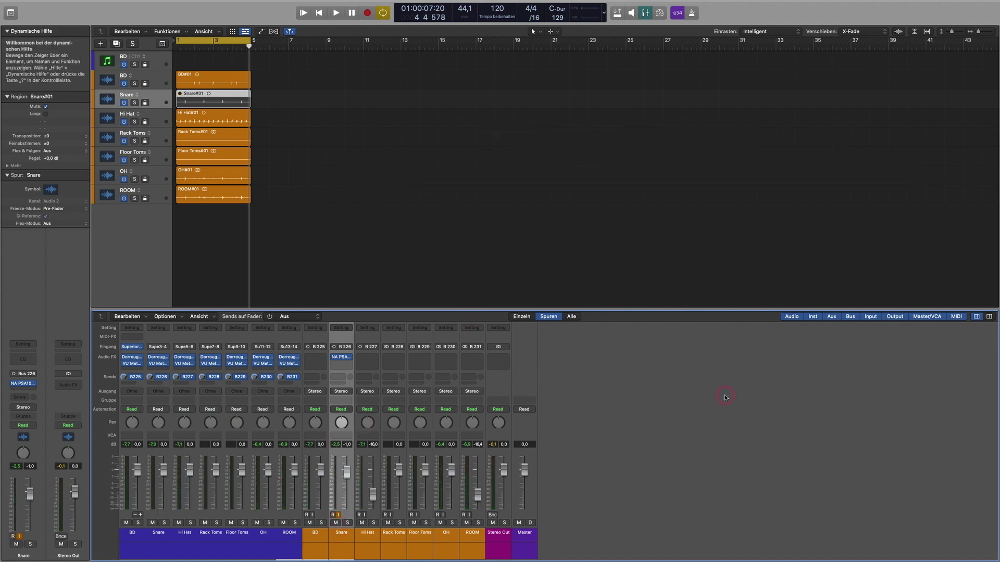
{"action": "key", "text": "r"}
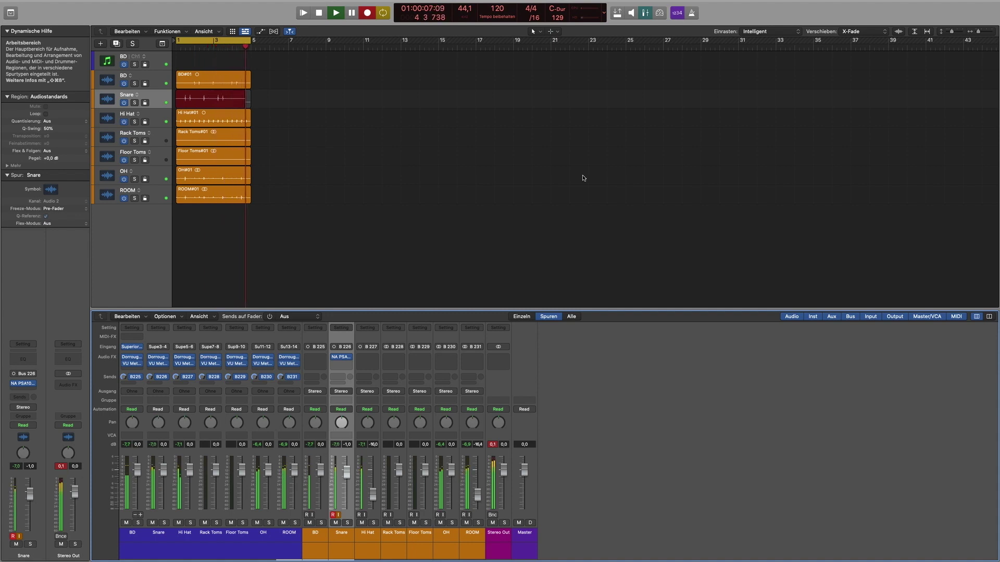
{"action": "key", "text": "space"}
{"action": "left_click", "coordinate": [333, 515]}
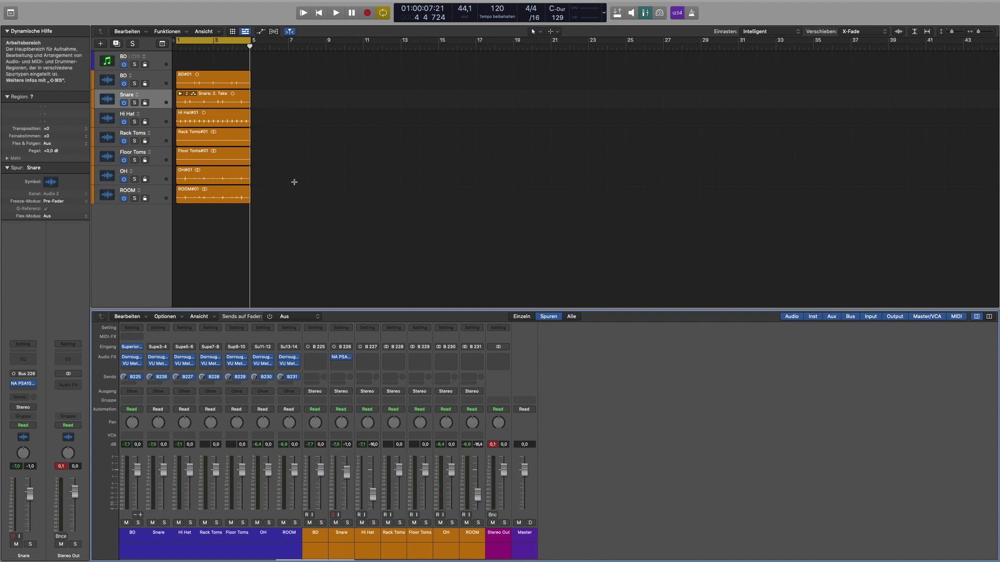
{"action": "key", "text": "space"}
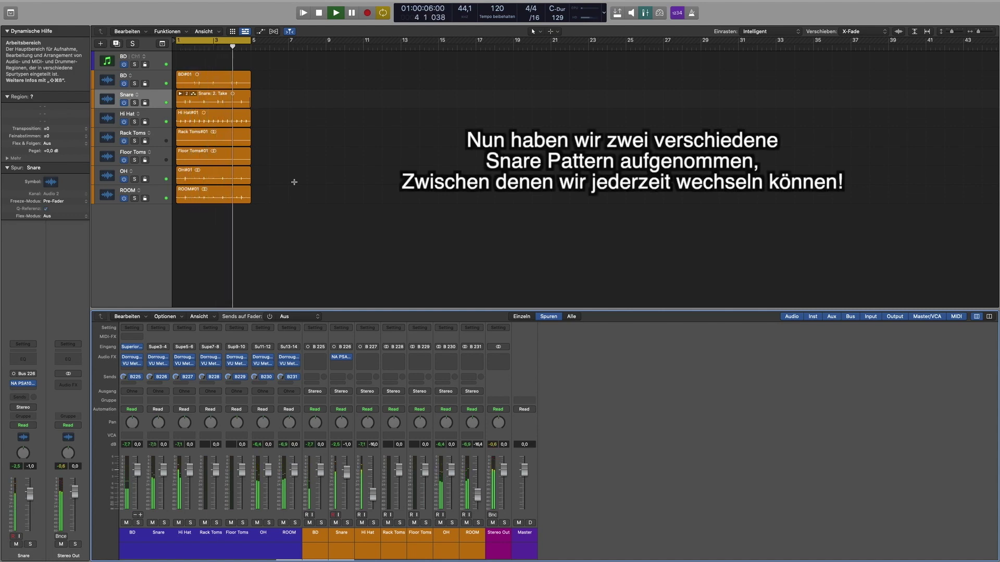
Step: Stop playback, mark the Superior Drummer instrument track as hideable, hide it from the arrangement and mixer, and show it again
{"action": "key", "text": "space"}
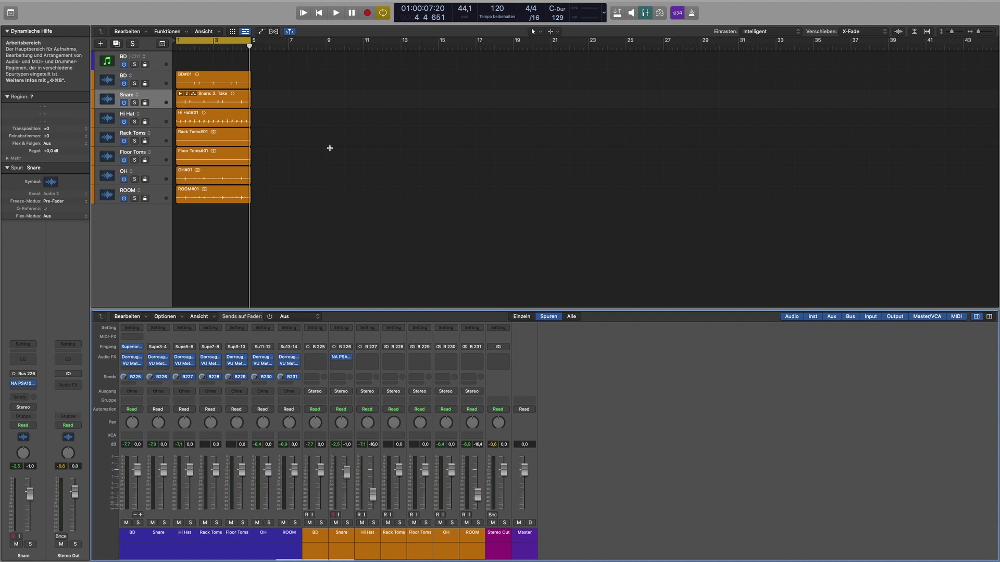
{"action": "left_click", "coordinate": [285, 227]}
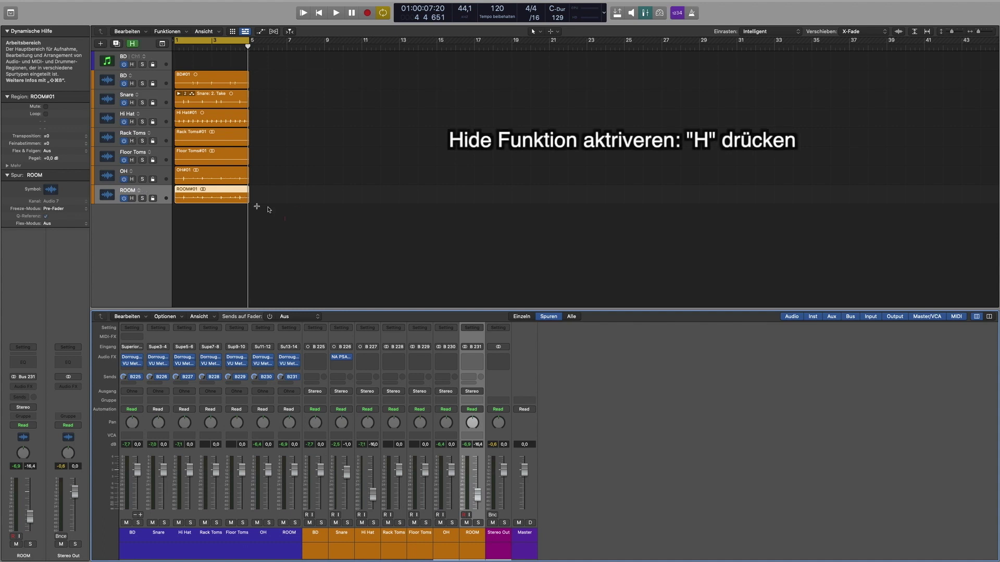
{"action": "key", "text": "h"}
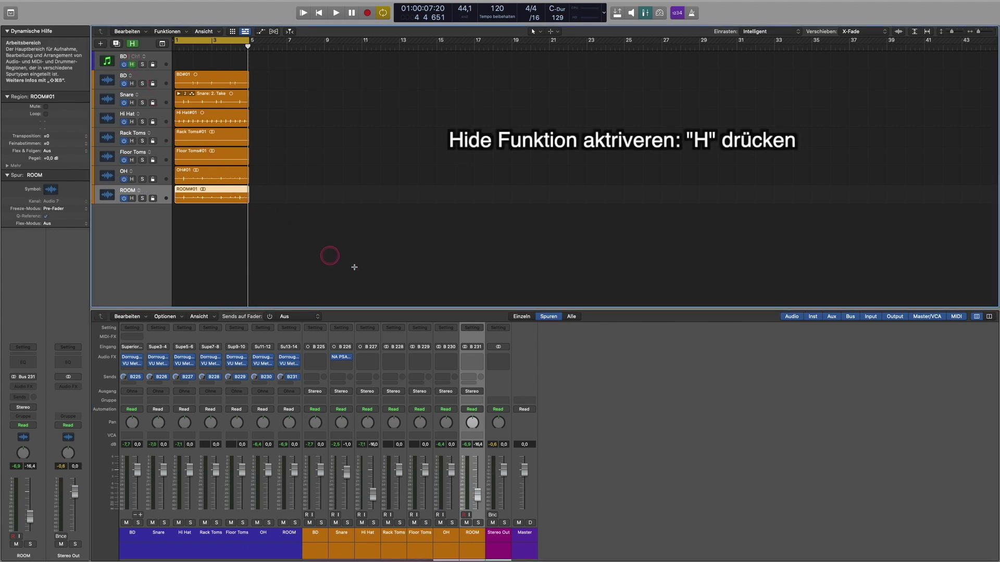
{"action": "key", "text": "h"}
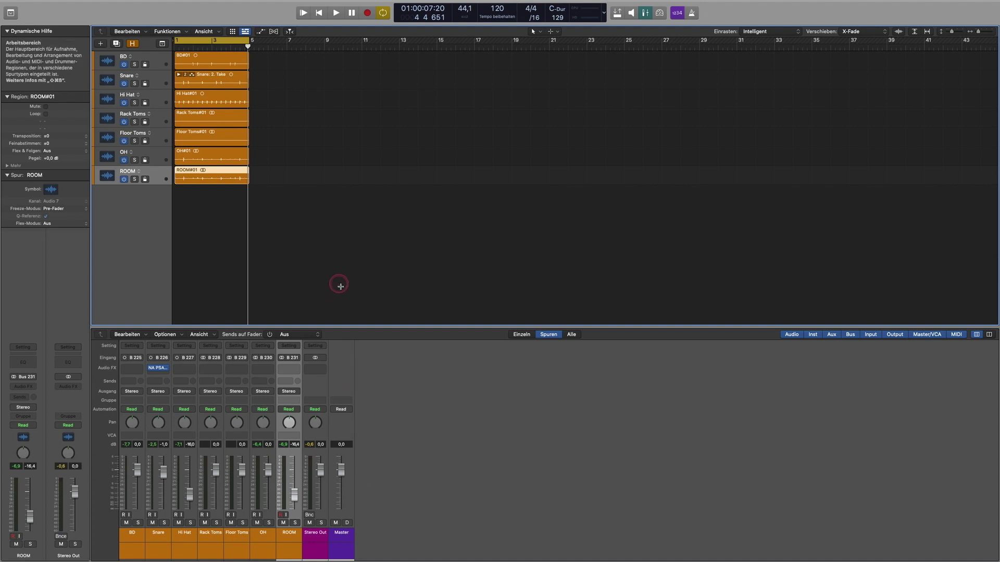
{"action": "key", "text": "h"}
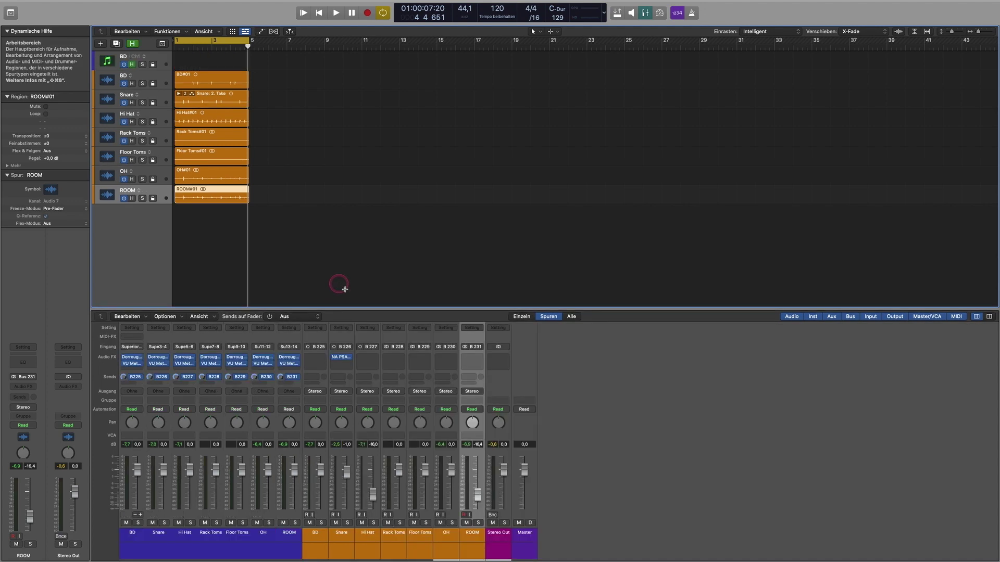
Step: Open the Superior Drummer 3 instrument on the first BD channel to view its Grid Editor, and close its window
{"action": "left_click", "coordinate": [124, 349]}
{"action": "left_click", "coordinate": [133, 348]}
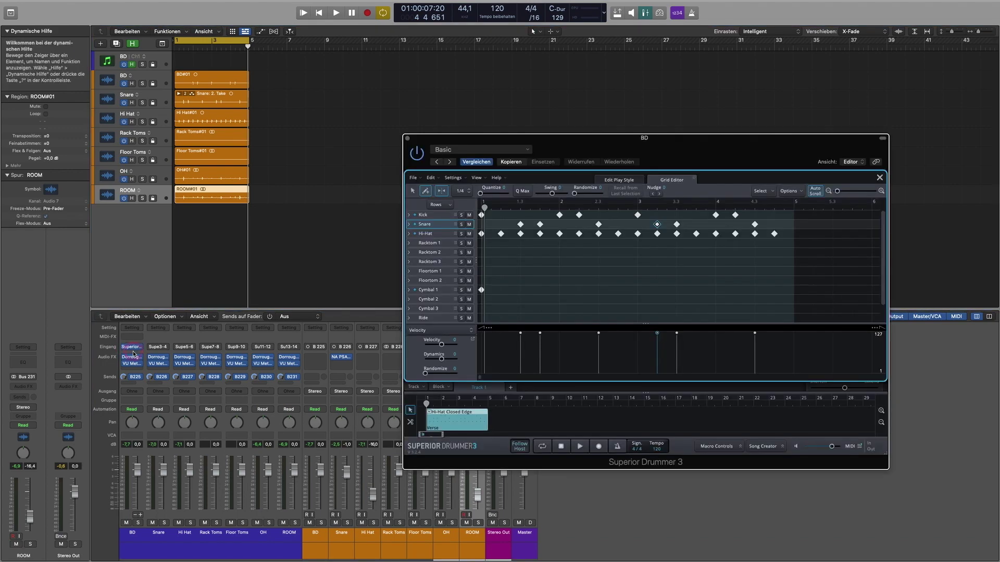
{"action": "key", "text": "super+w"}
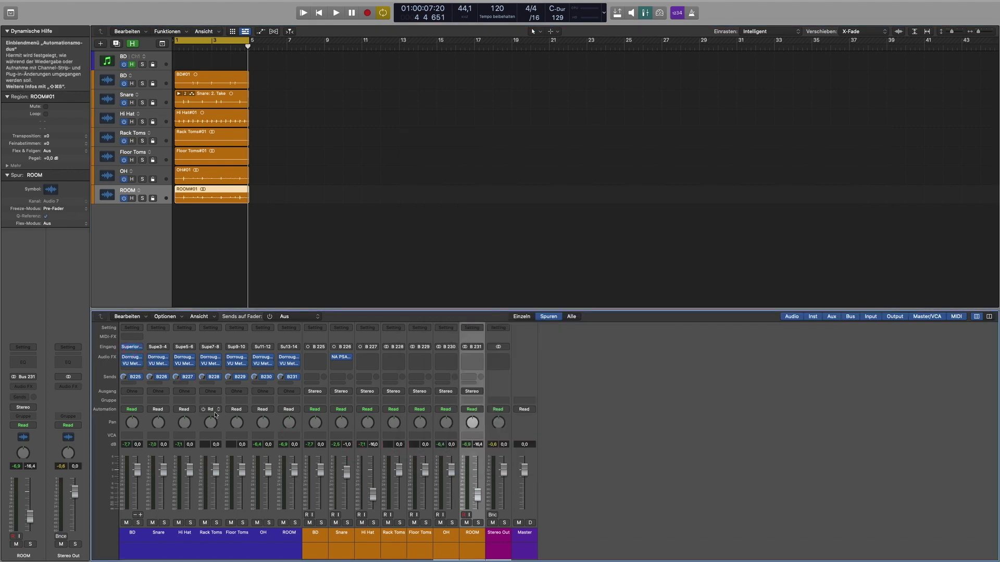